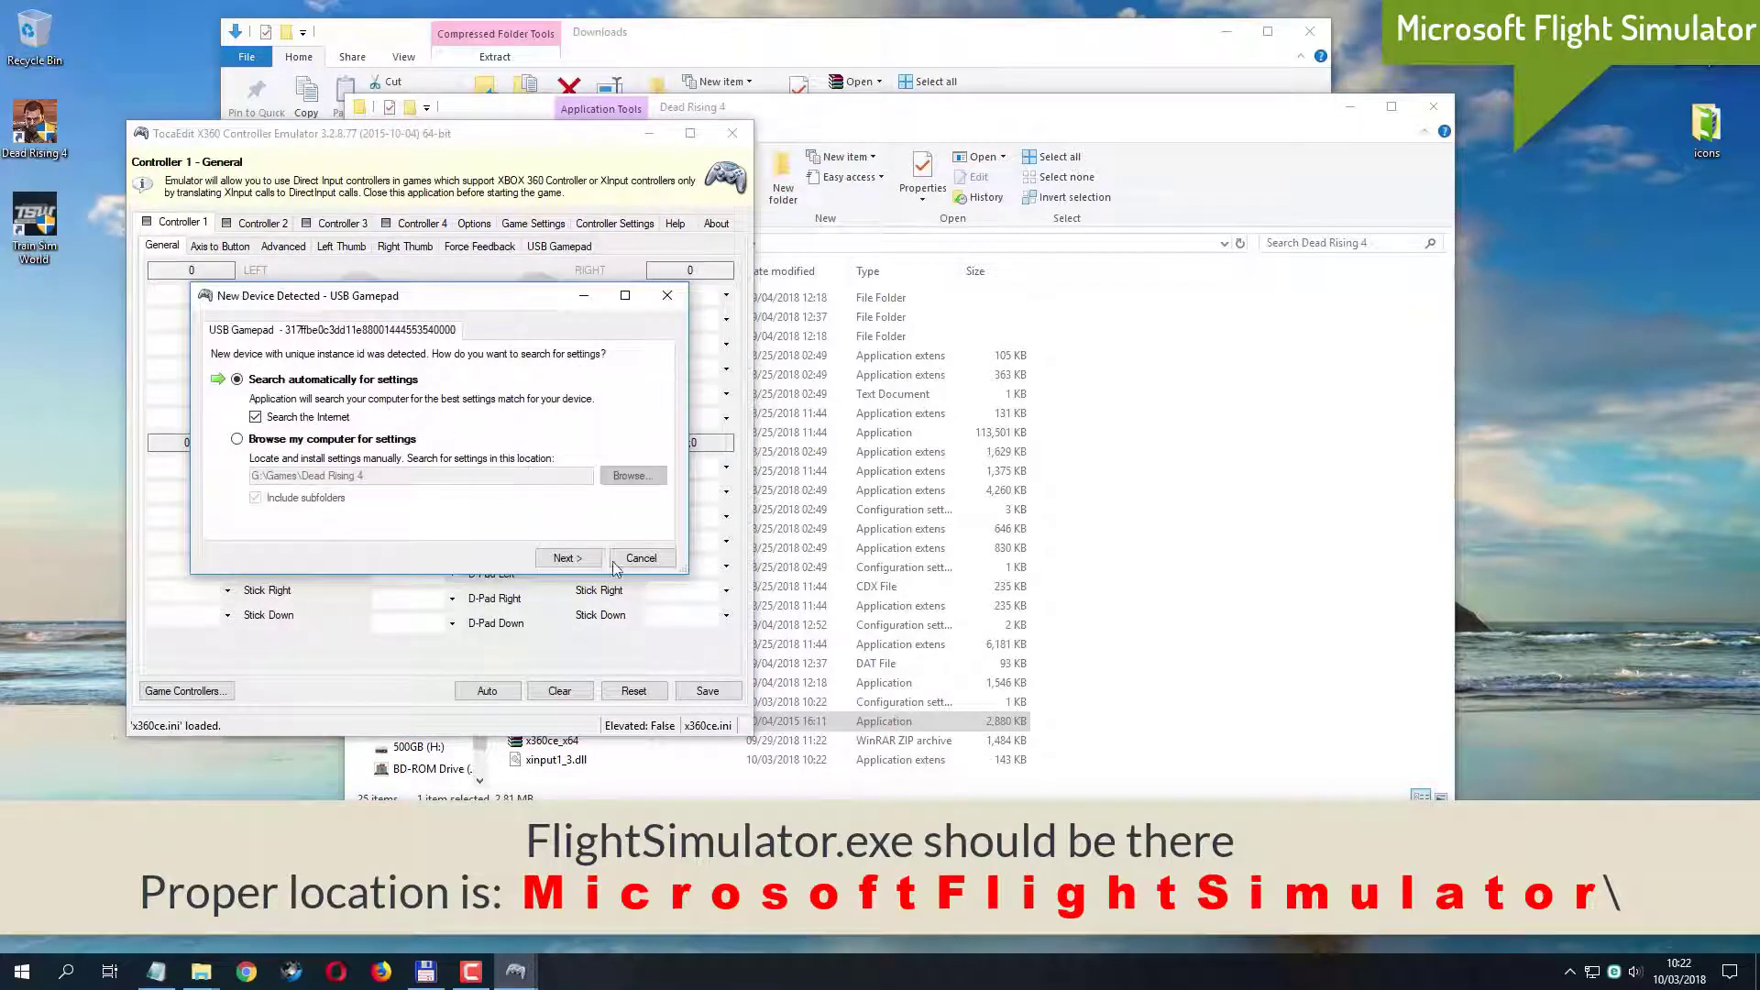
Search automatically for the new USB Gamepad's settings, allow the emulator's outbound connection, and load the settings, continuing past the exception.
click(567, 558)
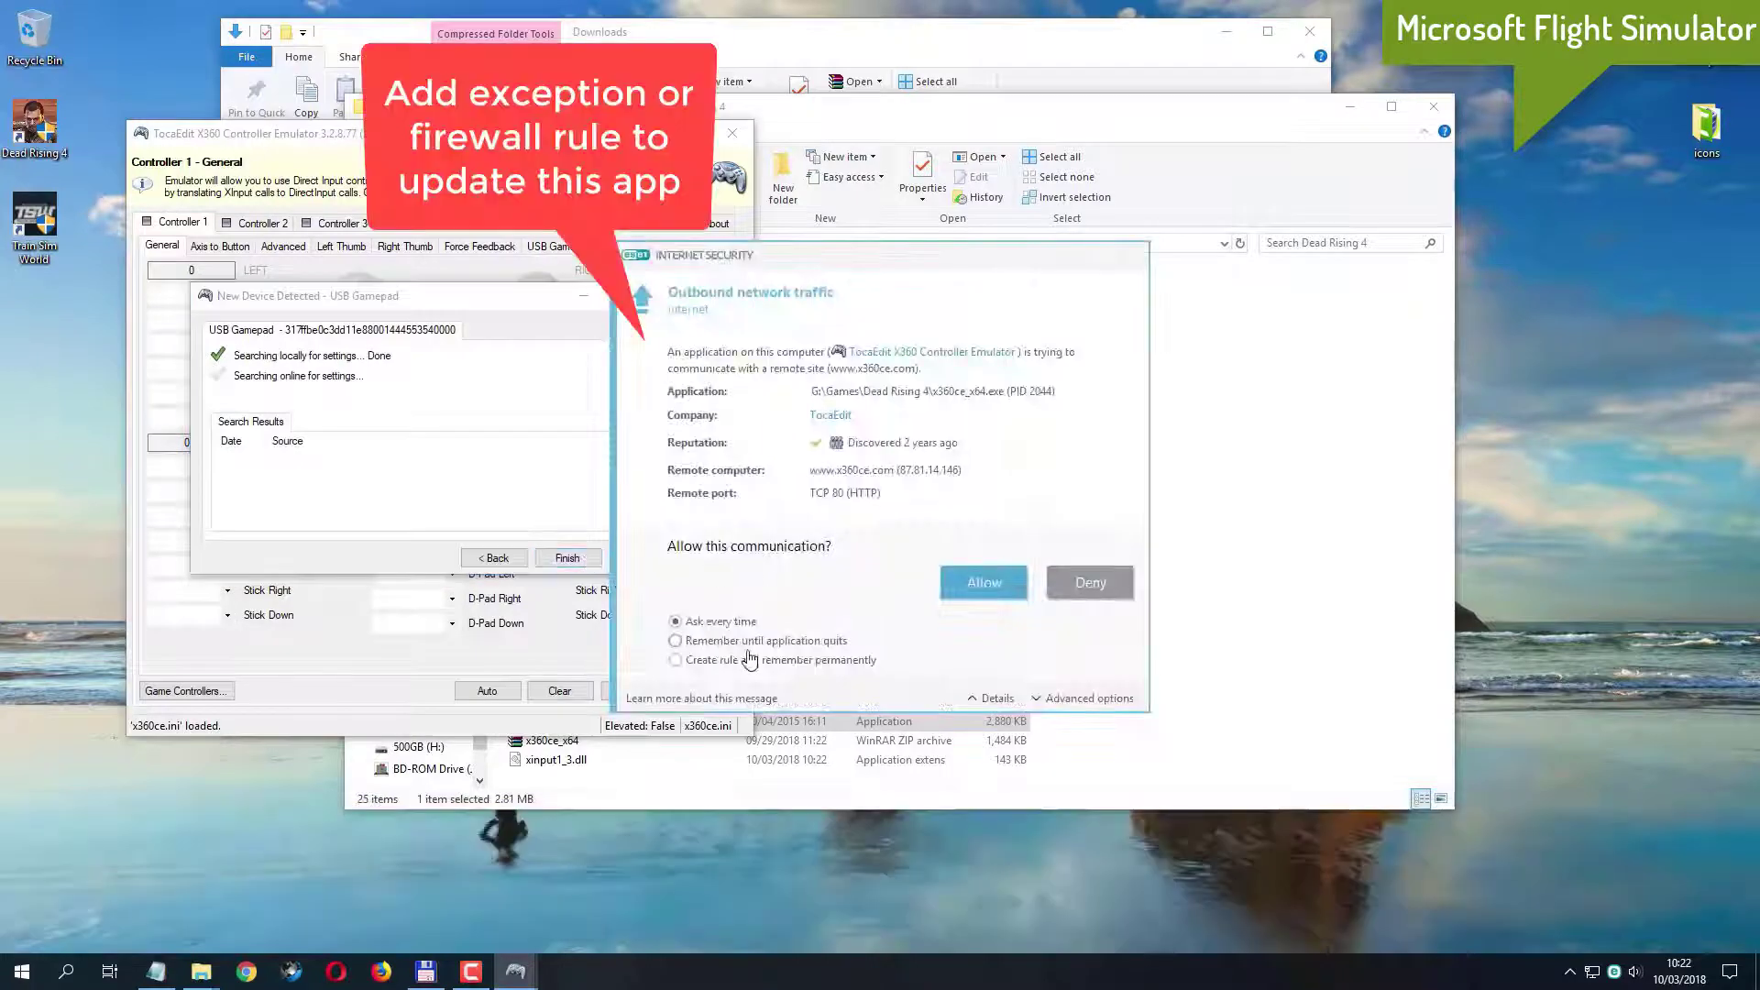
click(981, 582)
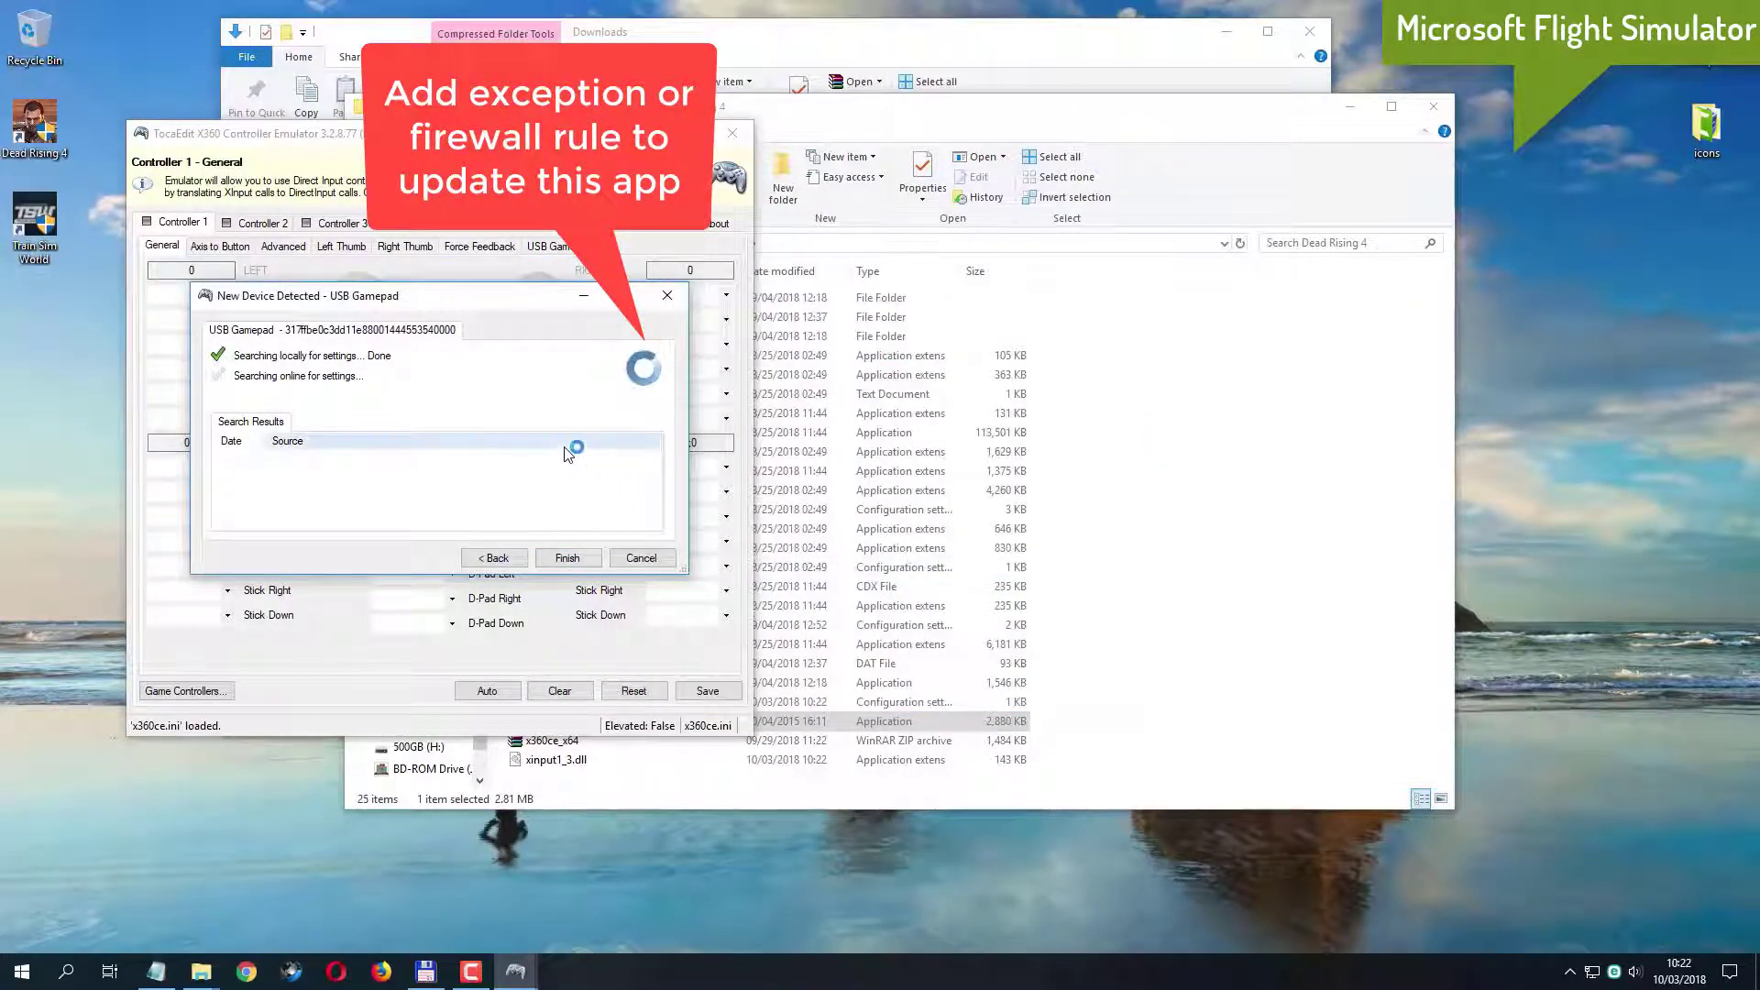
click(583, 563)
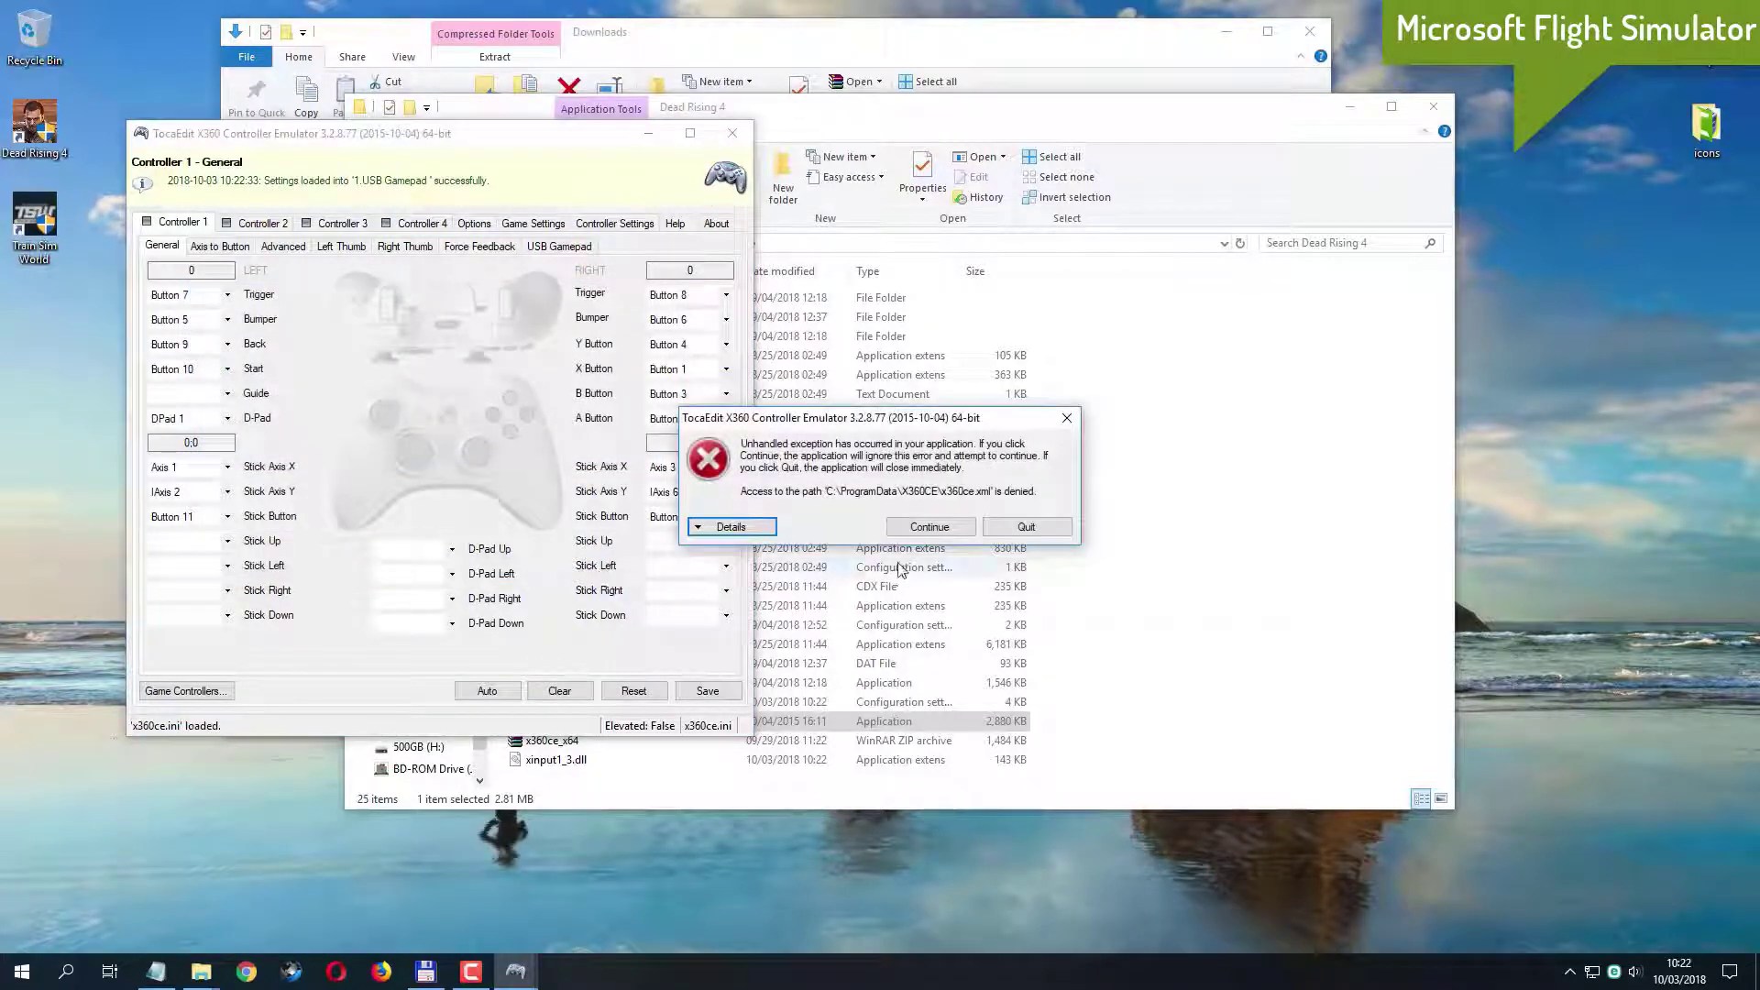
click(930, 527)
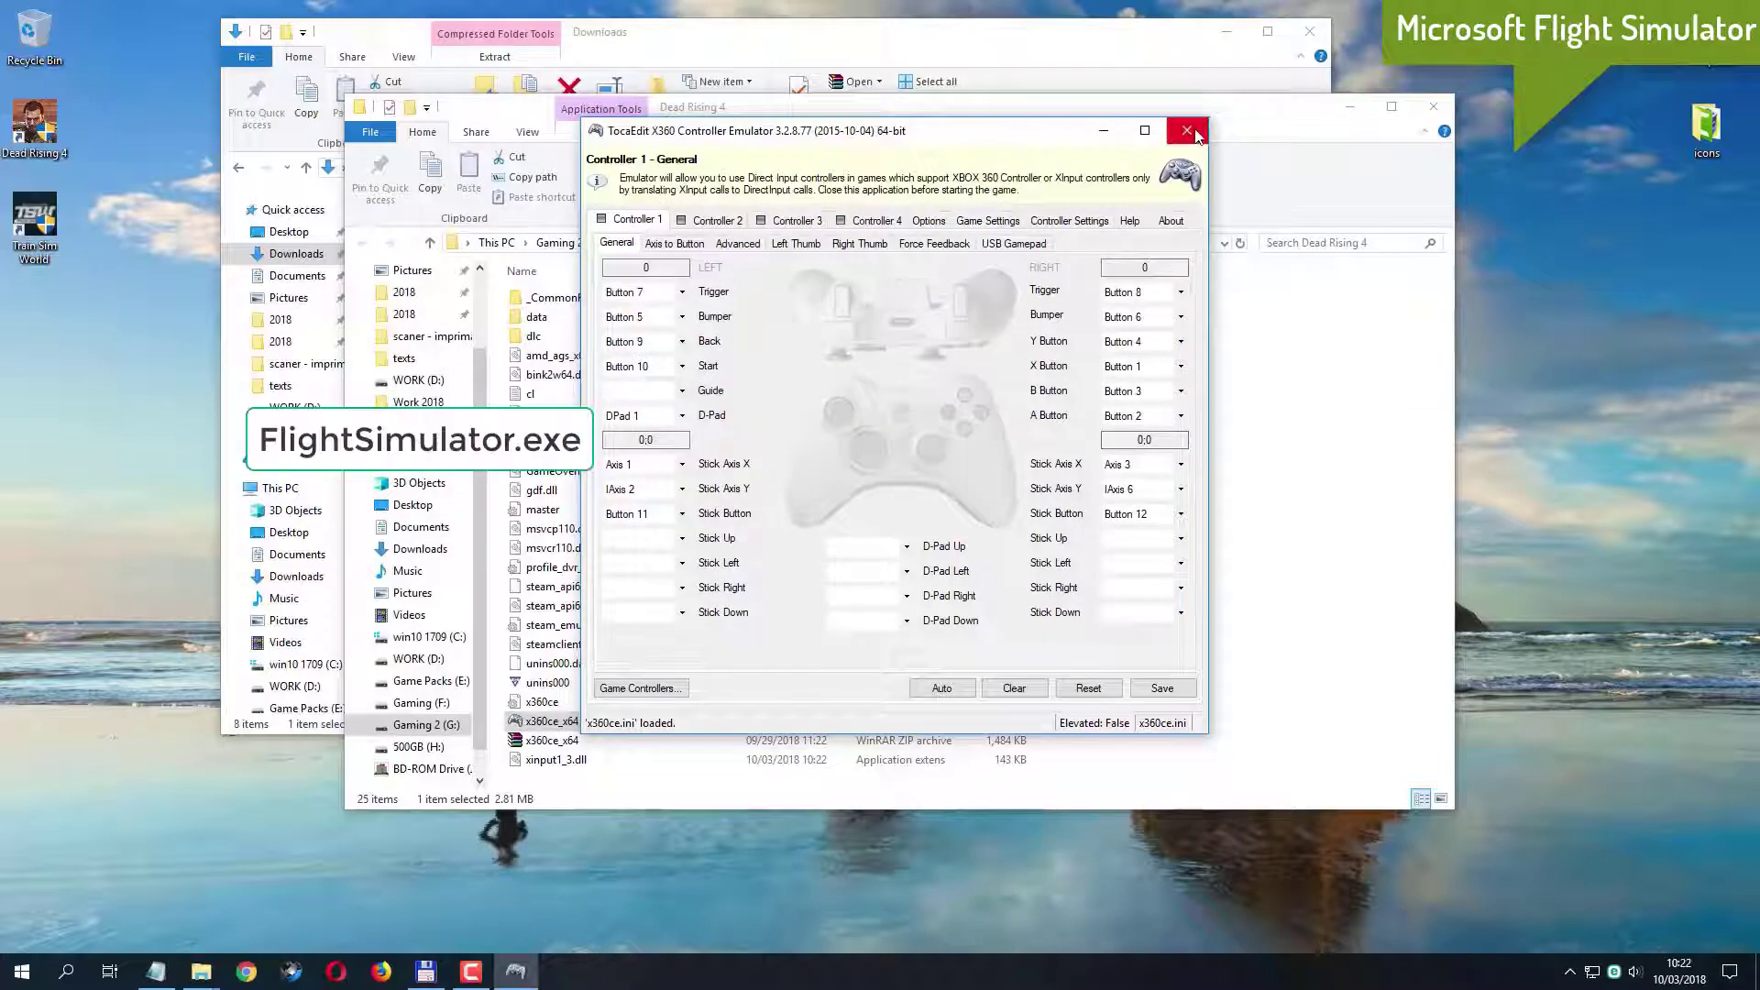
Try to save the Controller 1 mapping and close the emulator.
click(1177, 690)
click(1193, 131)
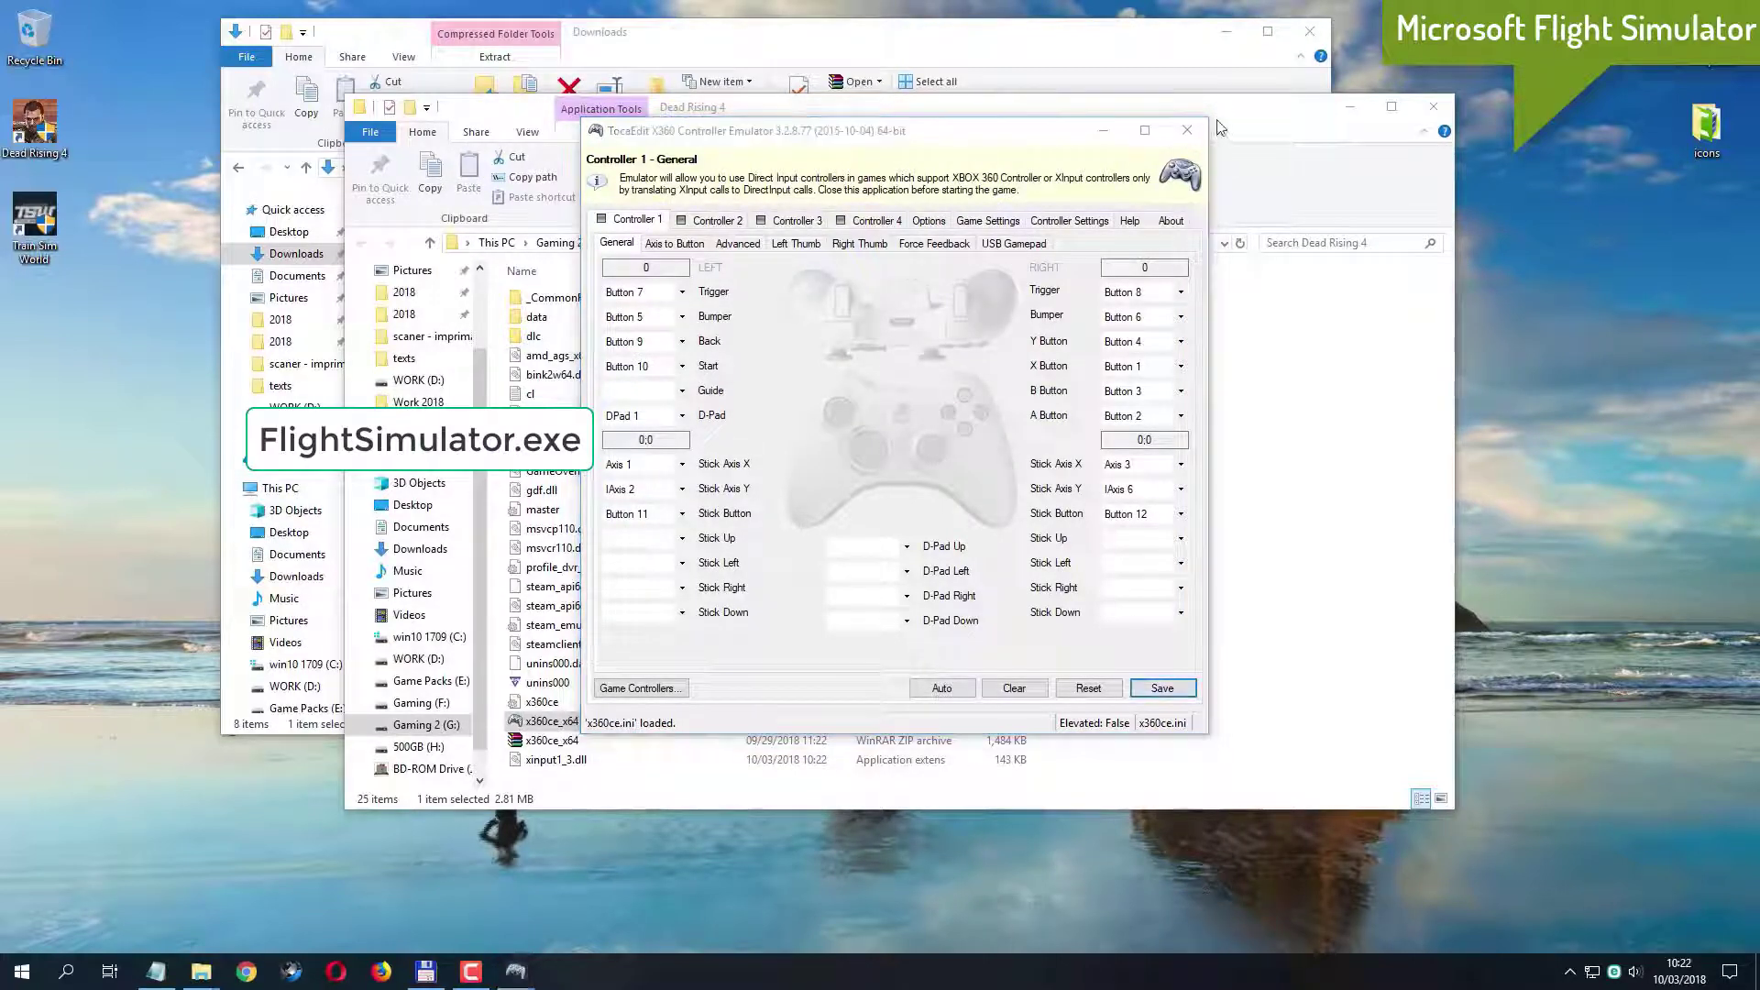
click(932, 529)
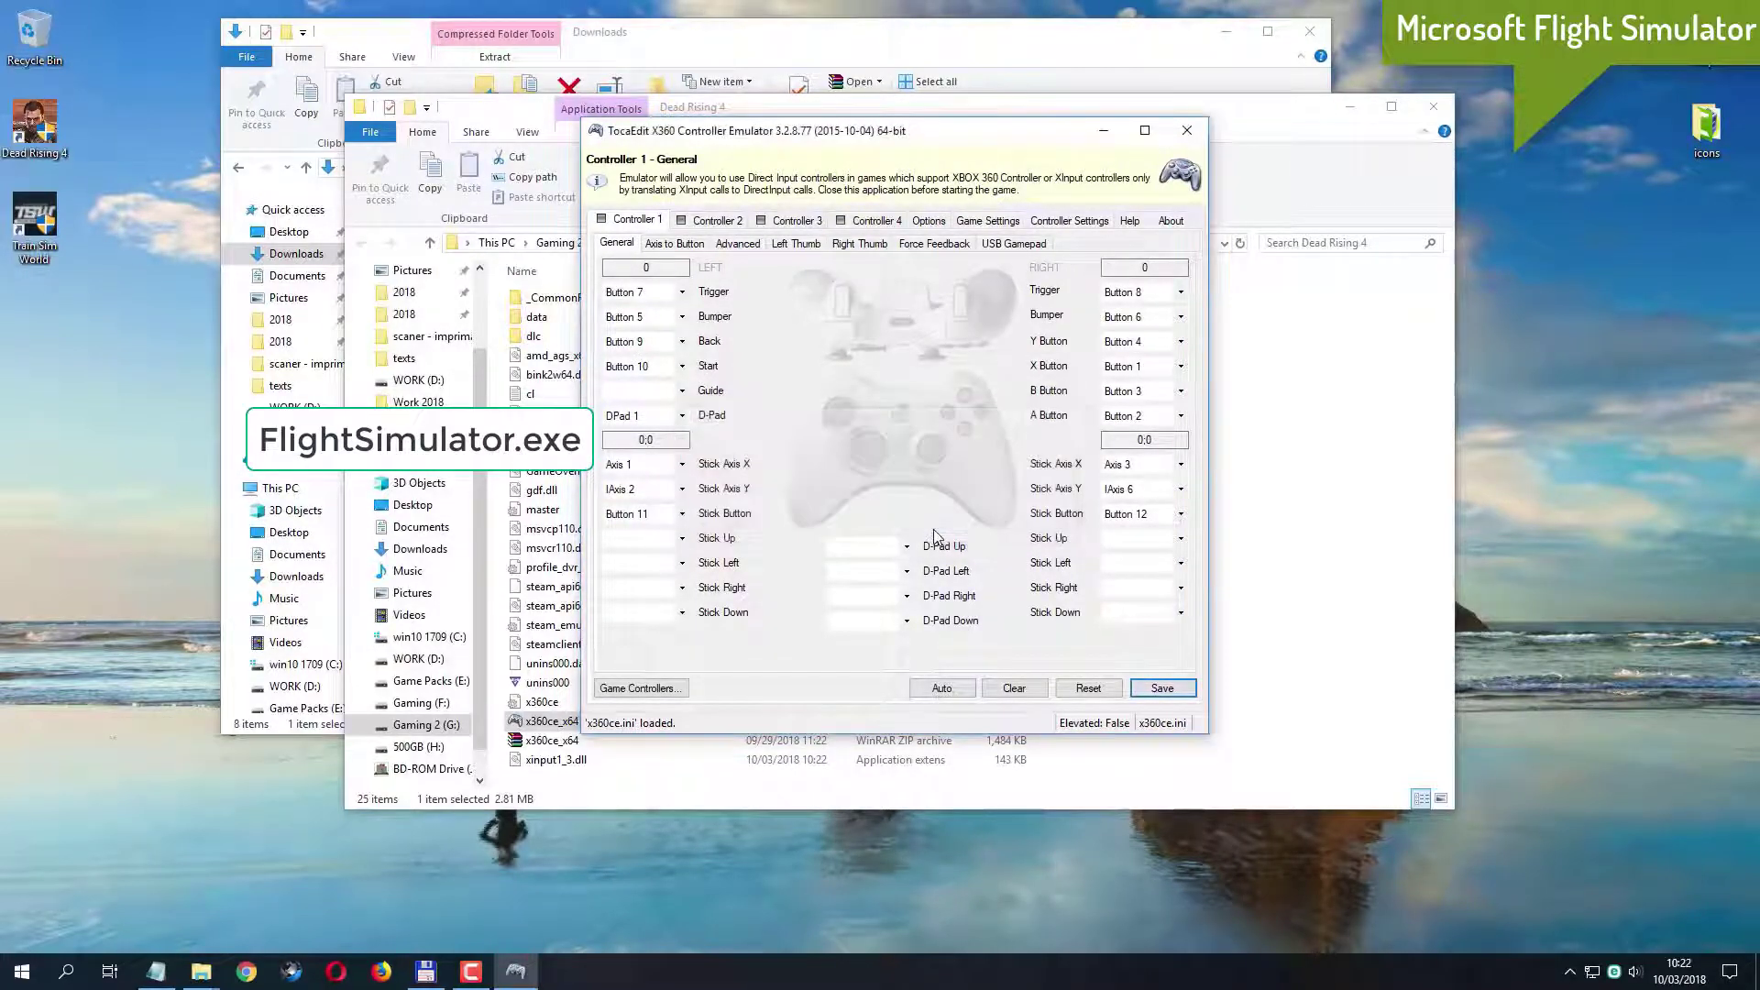
click(1187, 130)
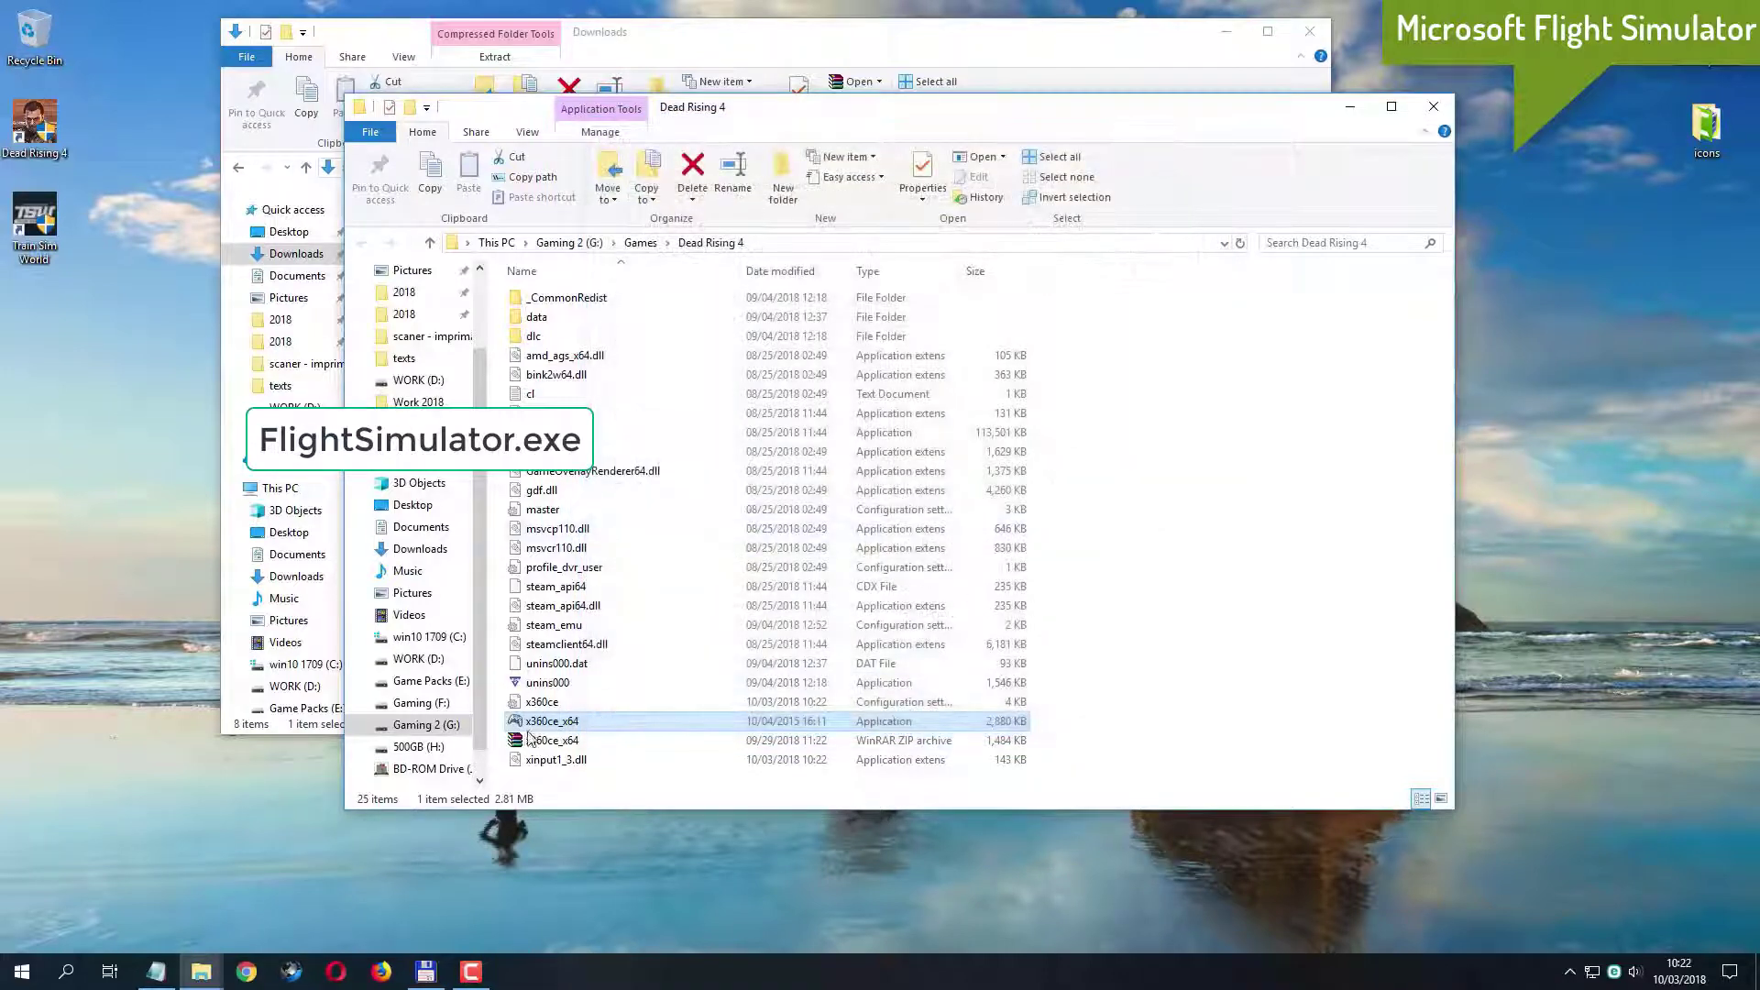
Restart x360ce_x64 from the Dead Rising 4 folder as administrator and reposition its window.
right_click(576, 724)
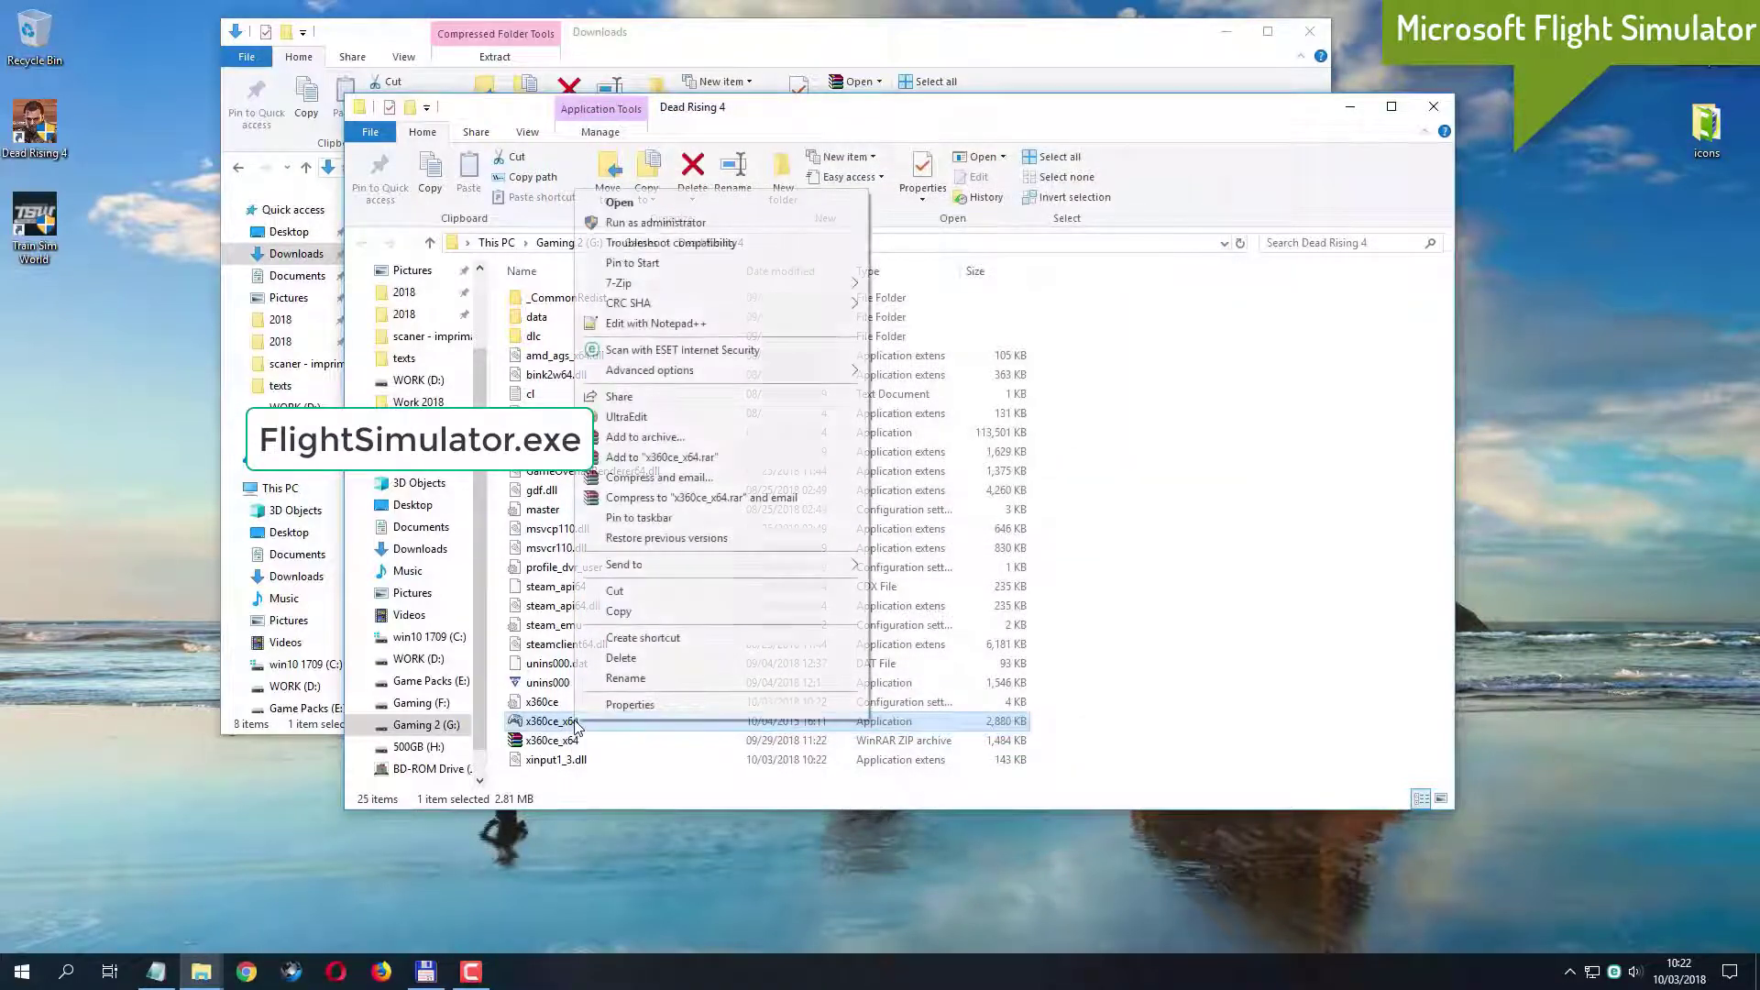
click(702, 224)
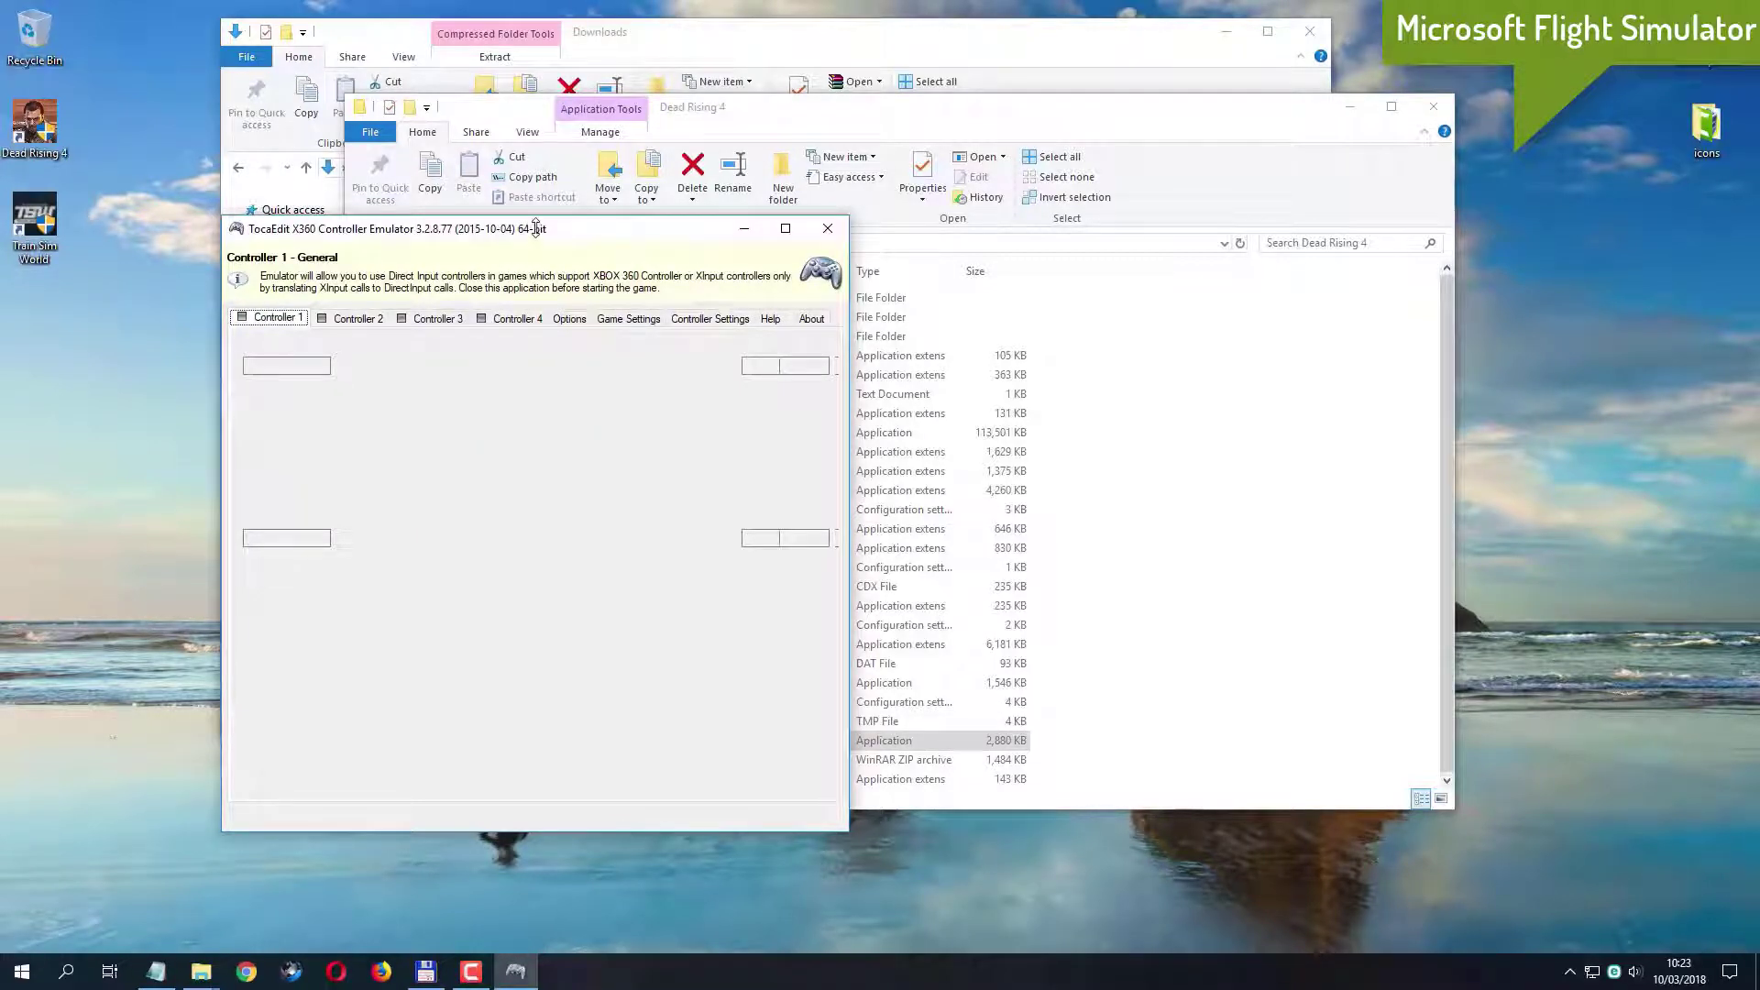
drag(539, 238, 786, 213)
Fill in Controller 1's button and axis mapping automatically, save the settings and close the emulator.
click(836, 766)
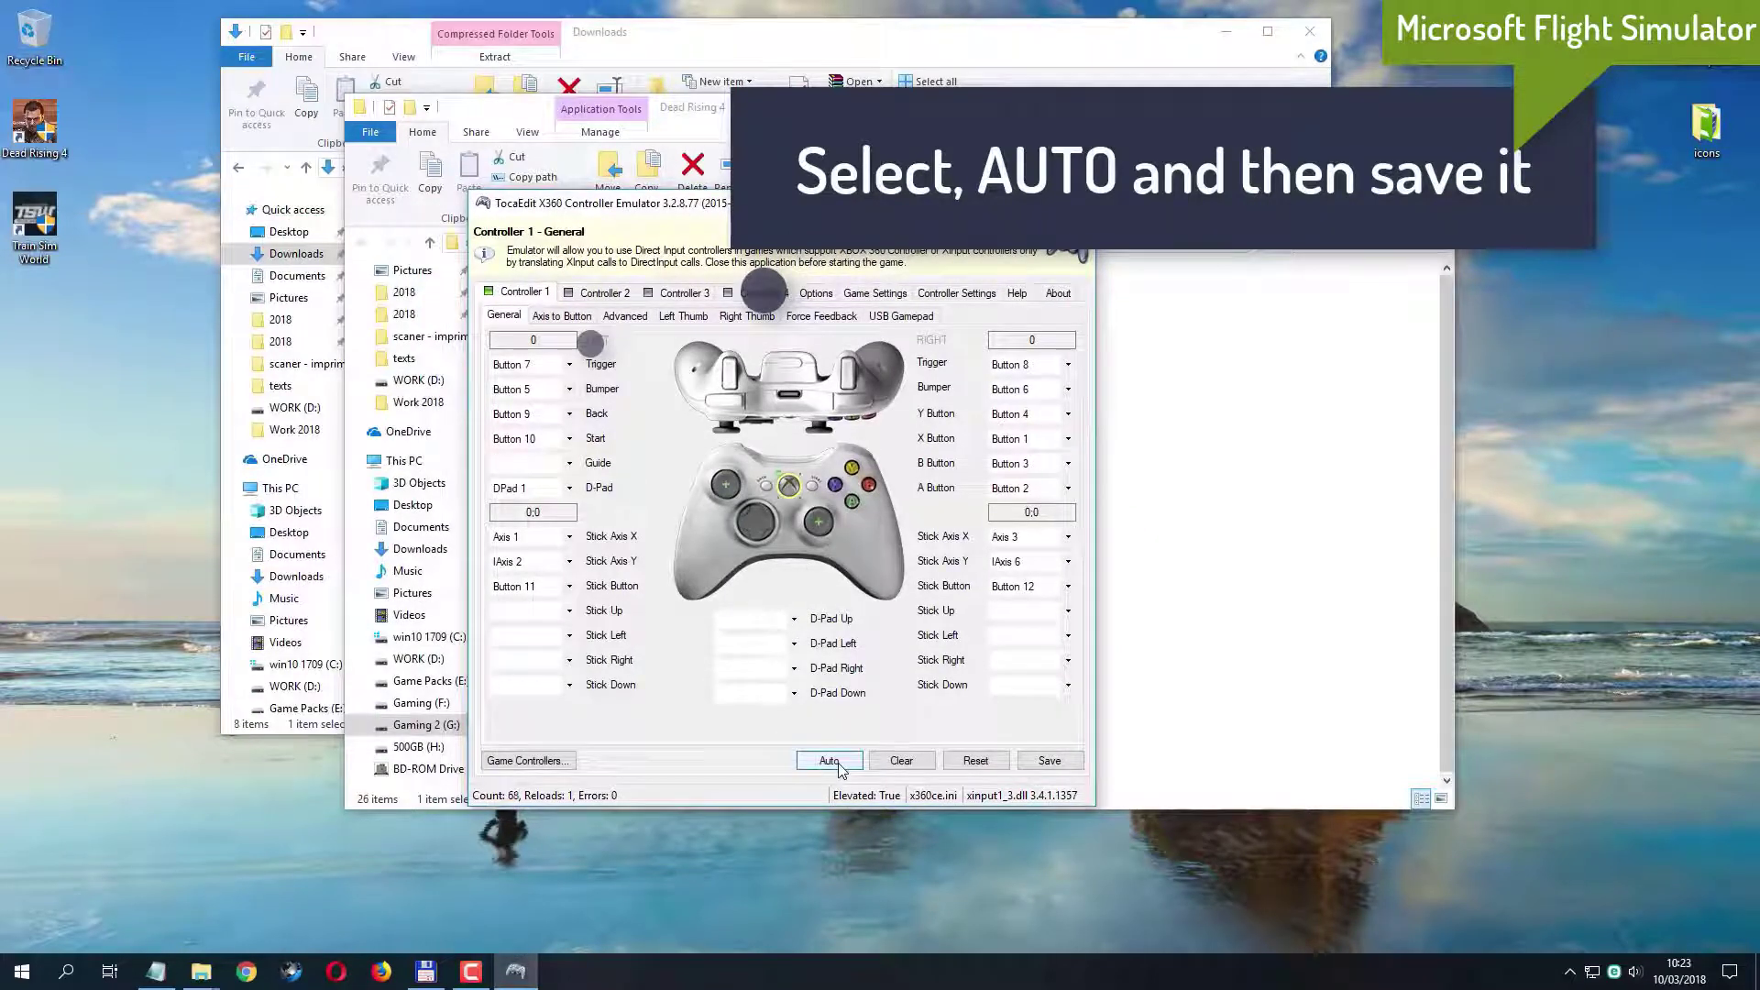
click(812, 541)
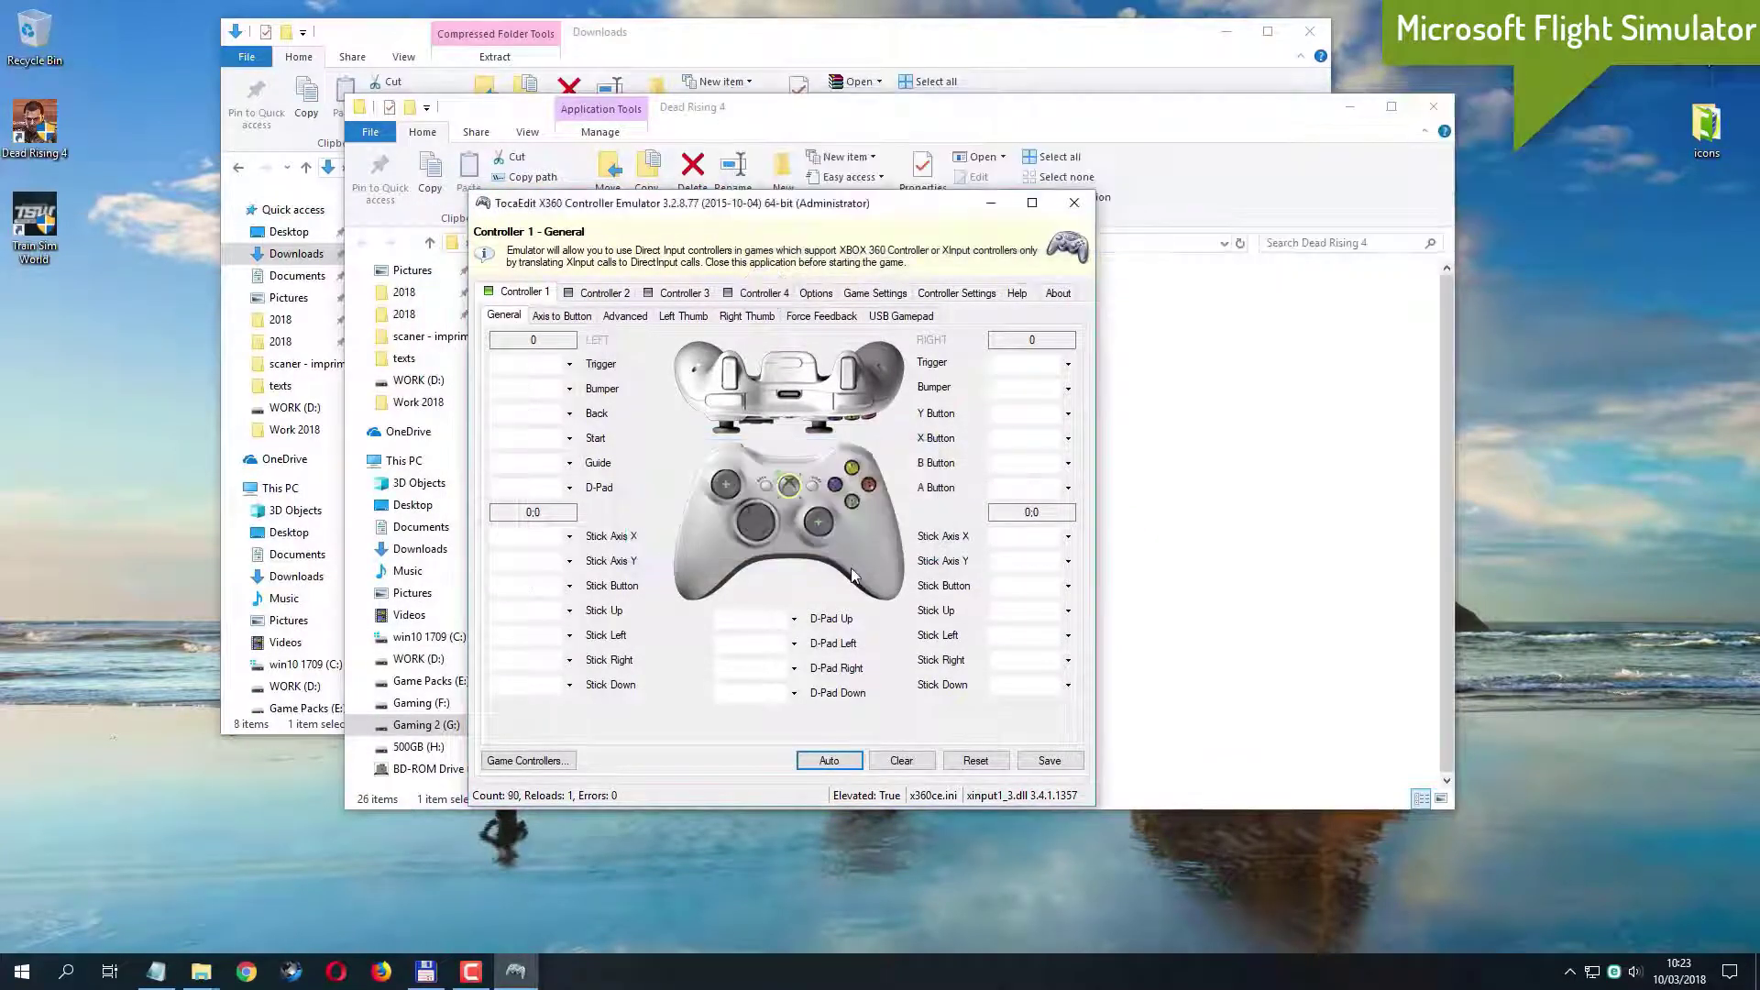
click(1066, 765)
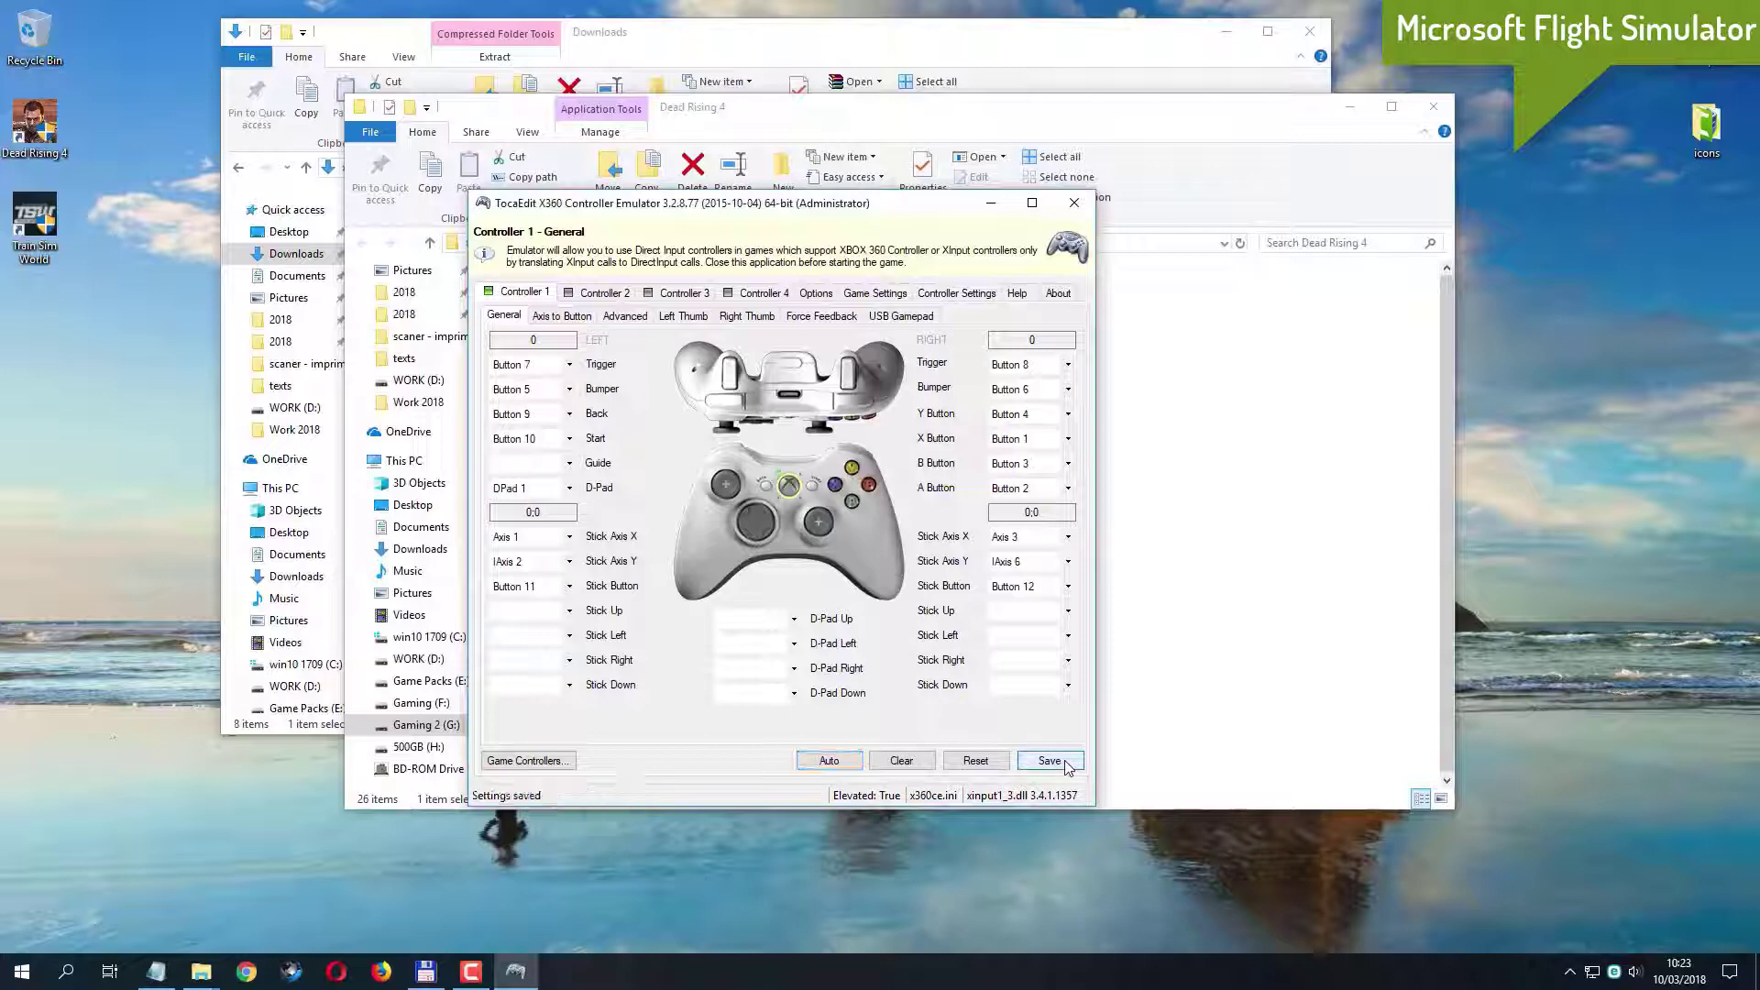
click(1085, 210)
click(650, 432)
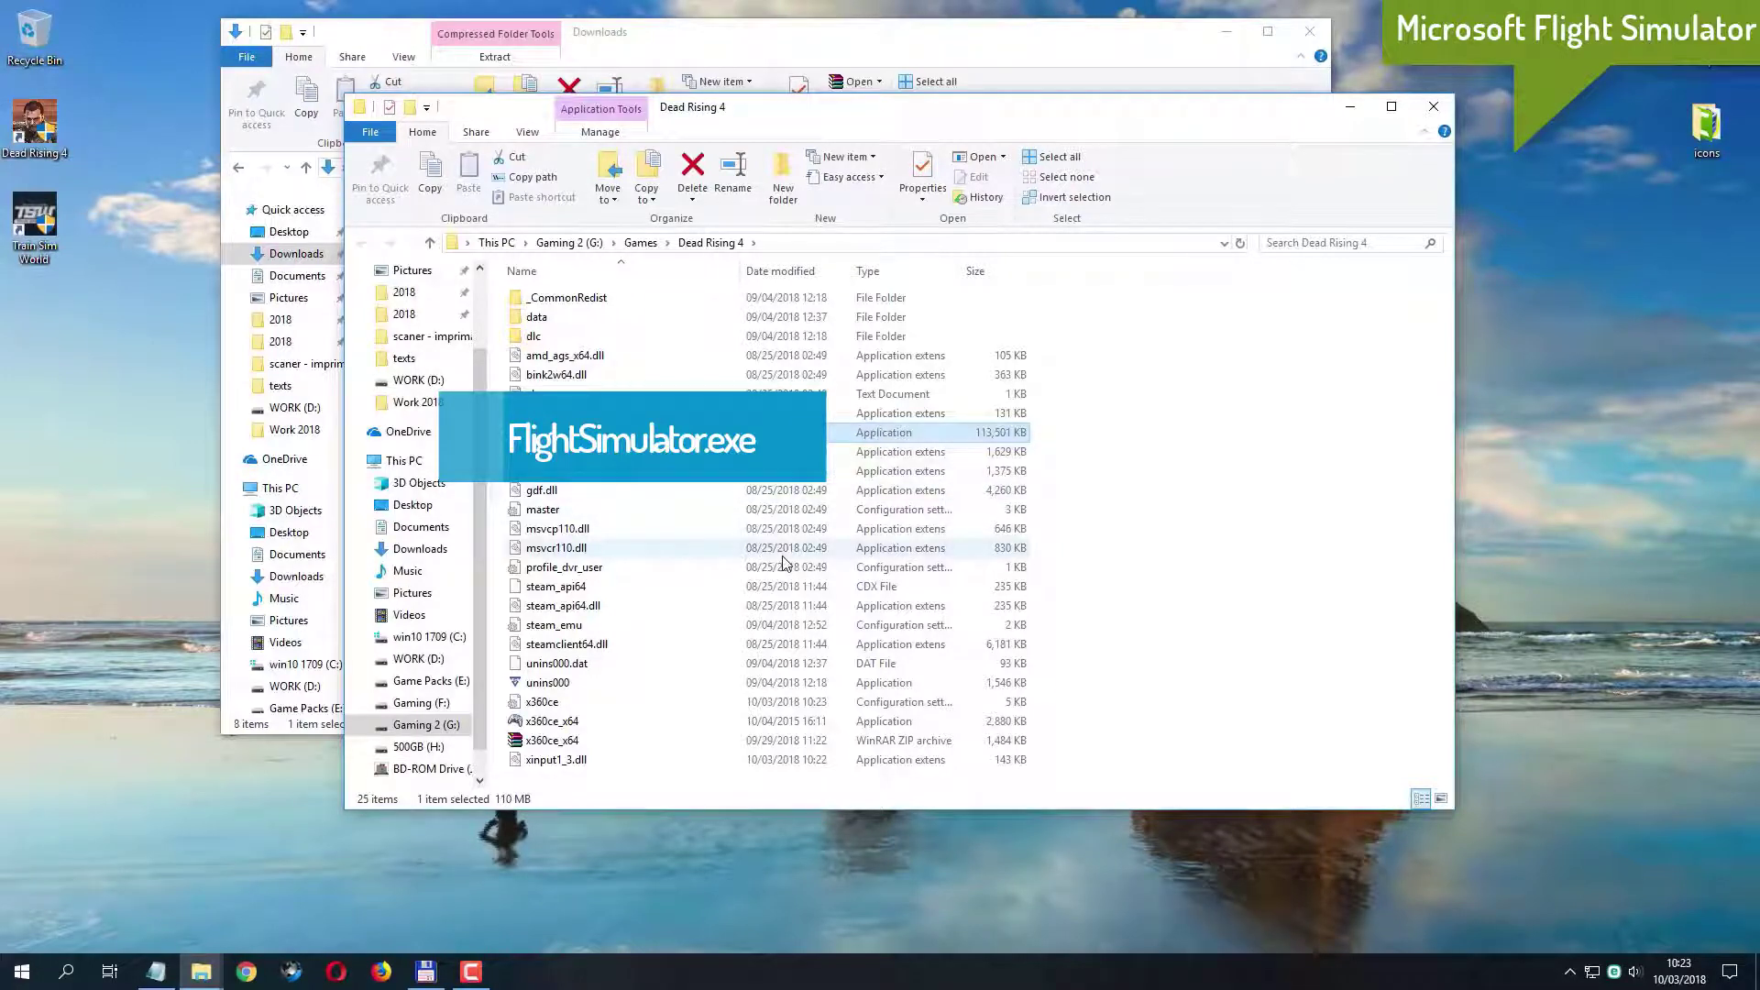
Run x360ce_x64 as administrator again and enable the DI hook mask in the x360ce_x64.exe game settings.
click(636, 722)
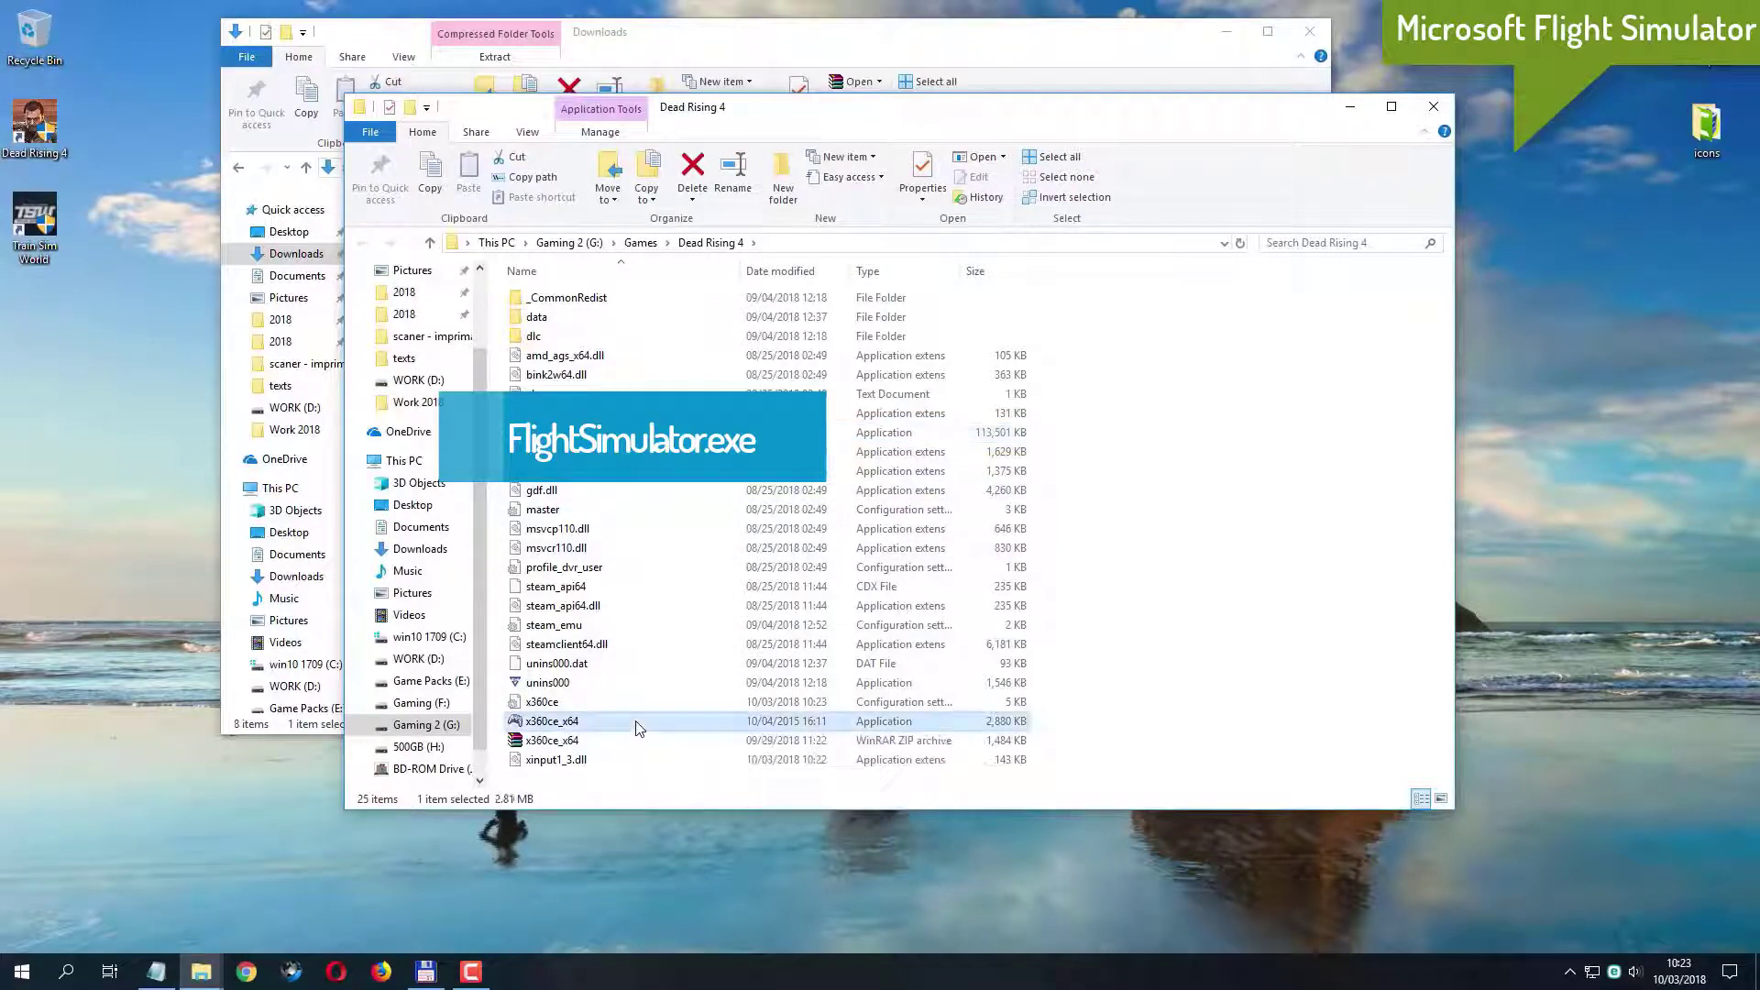
right_click(638, 724)
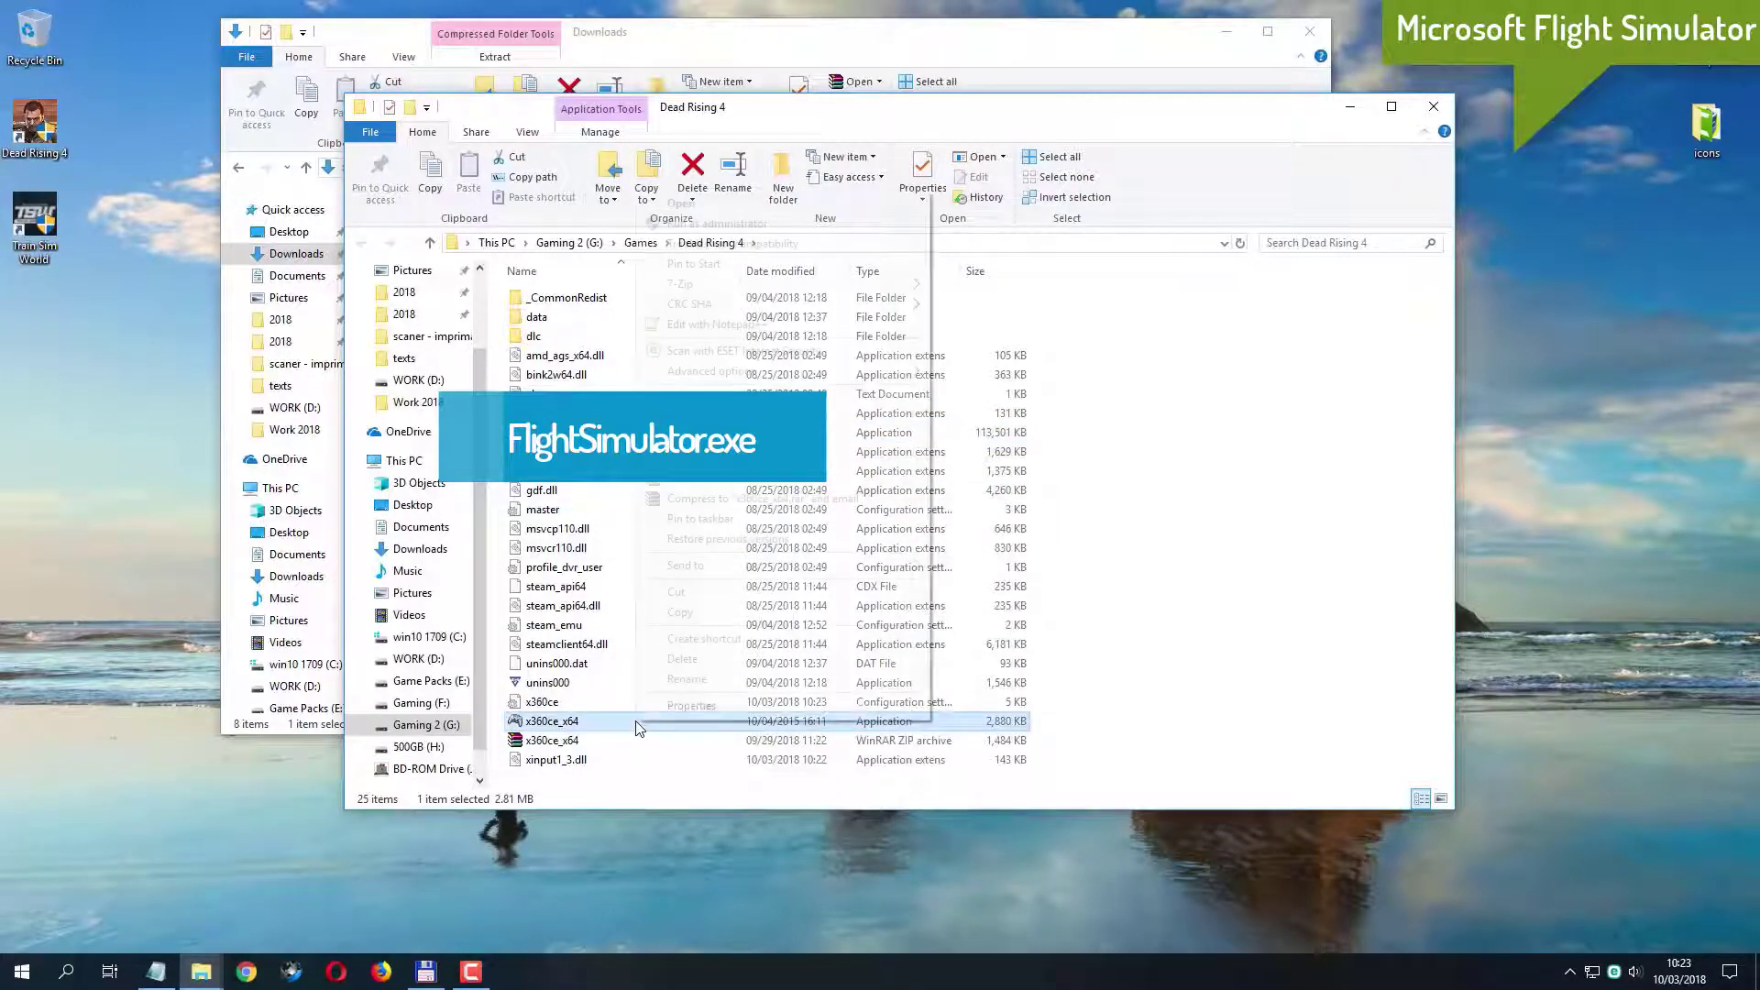
click(827, 224)
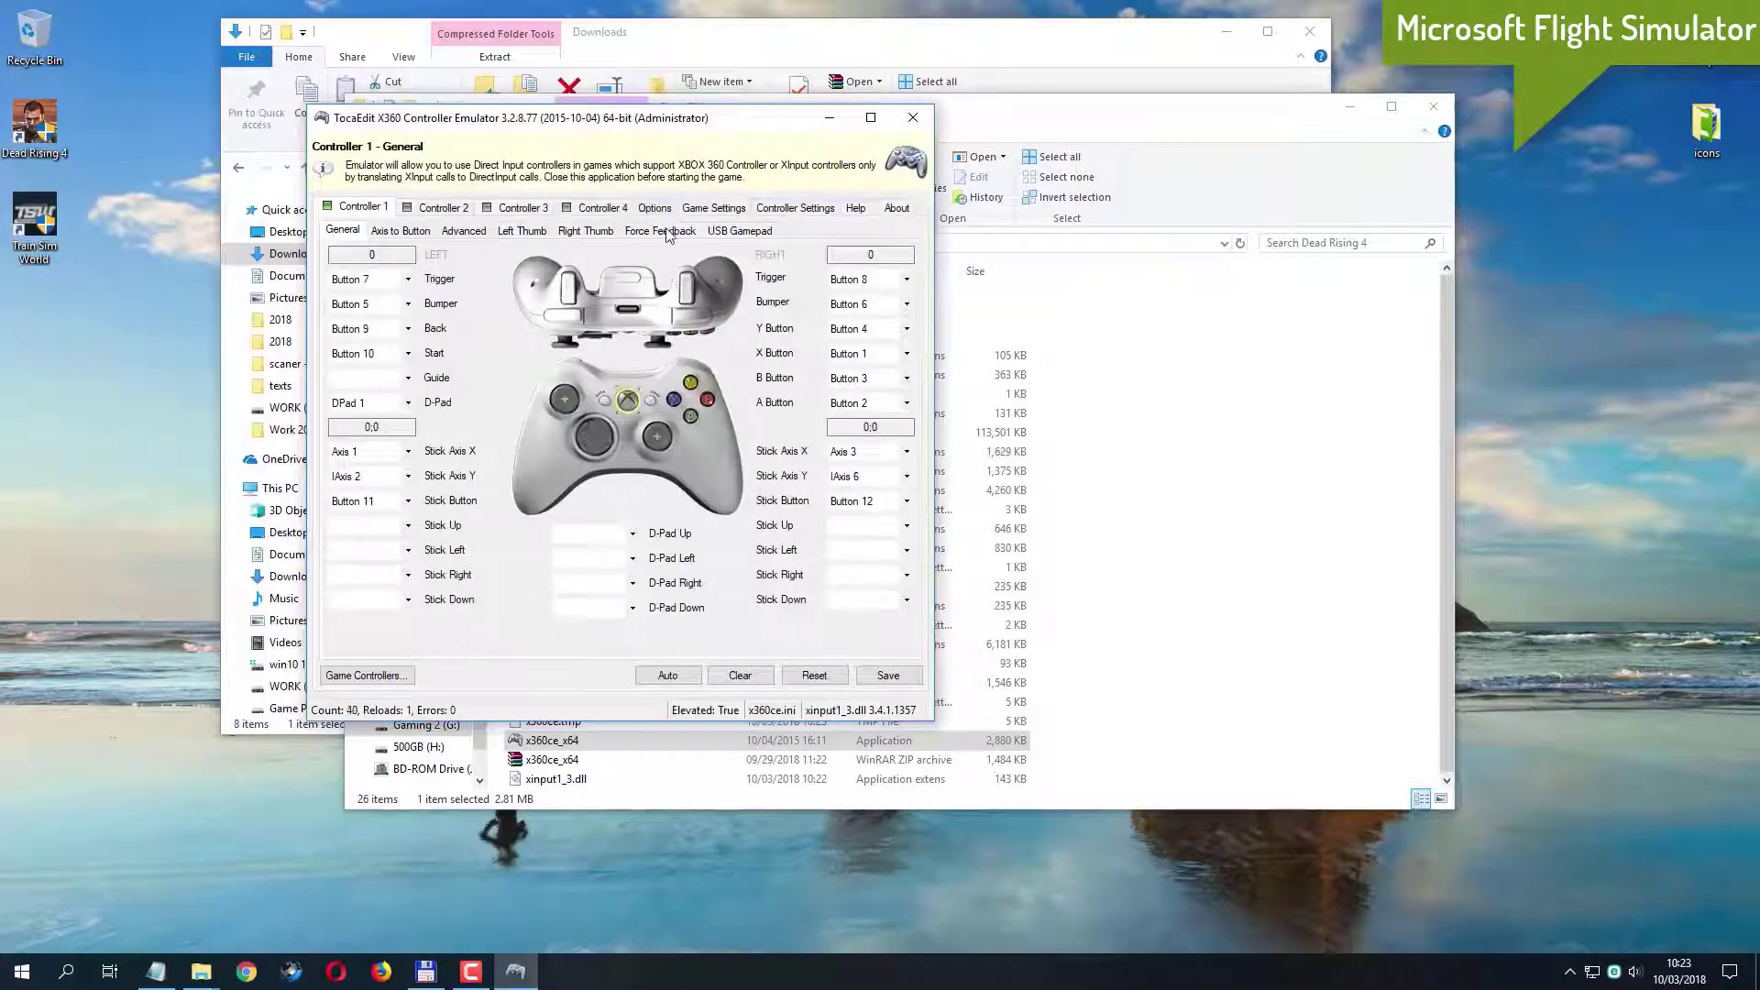
click(730, 213)
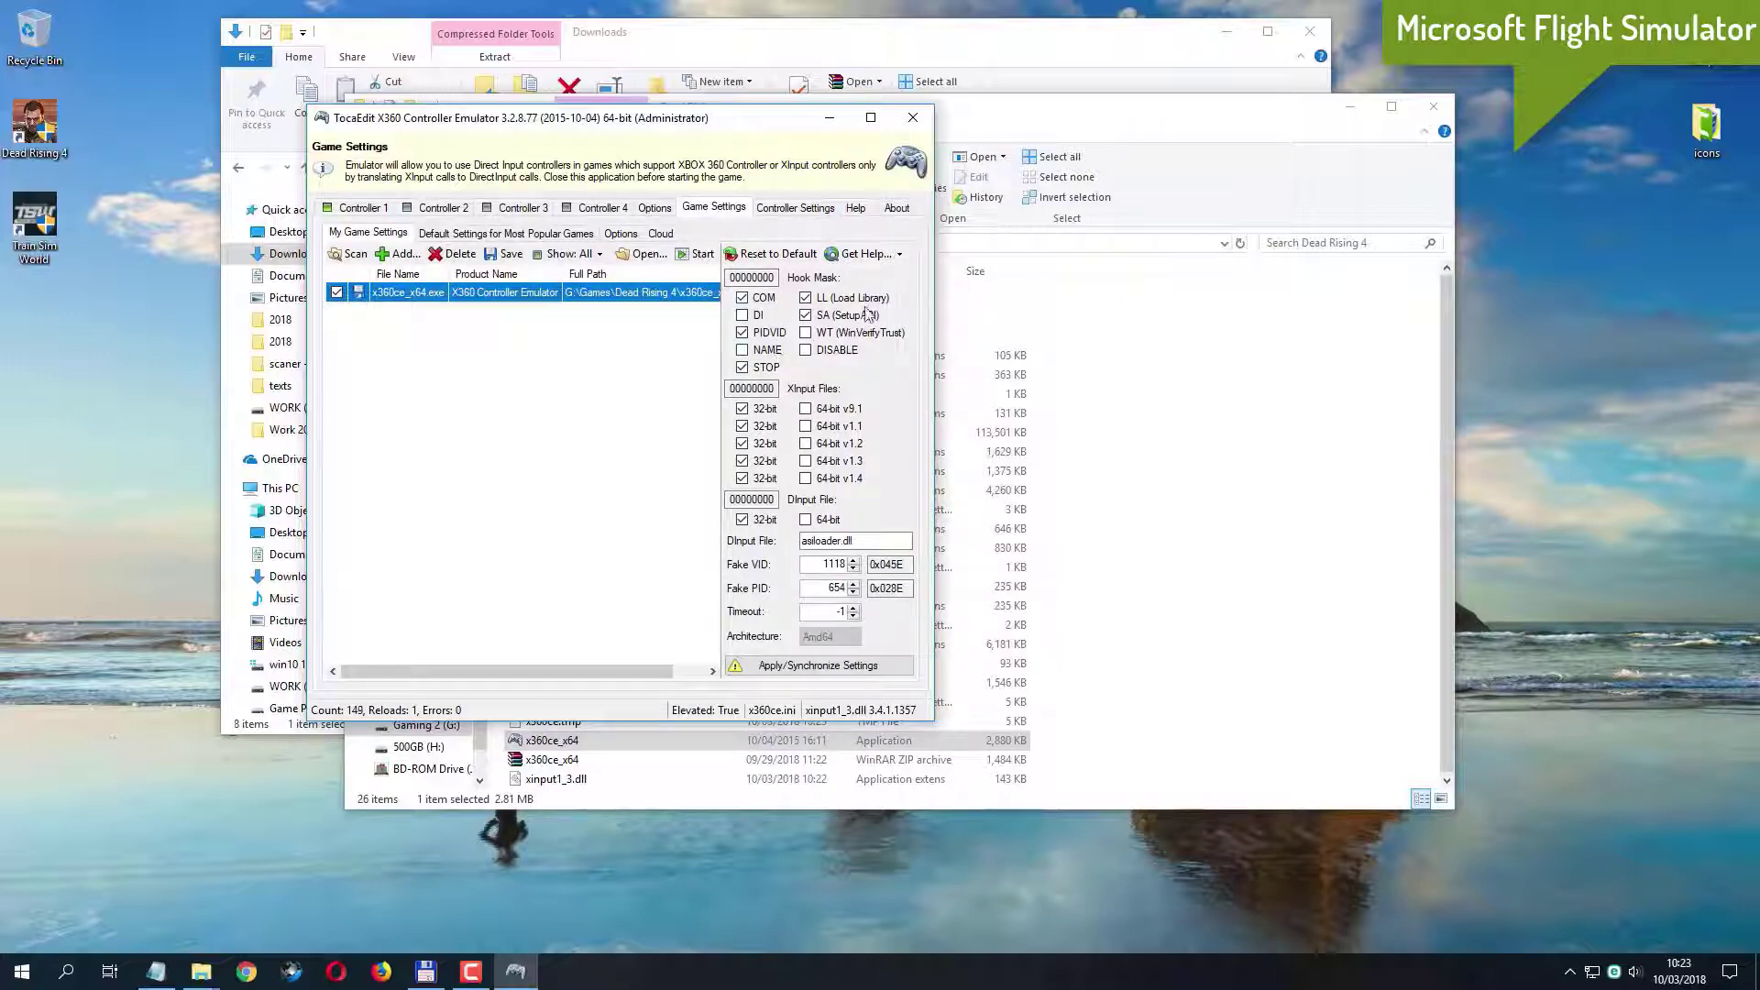
click(757, 321)
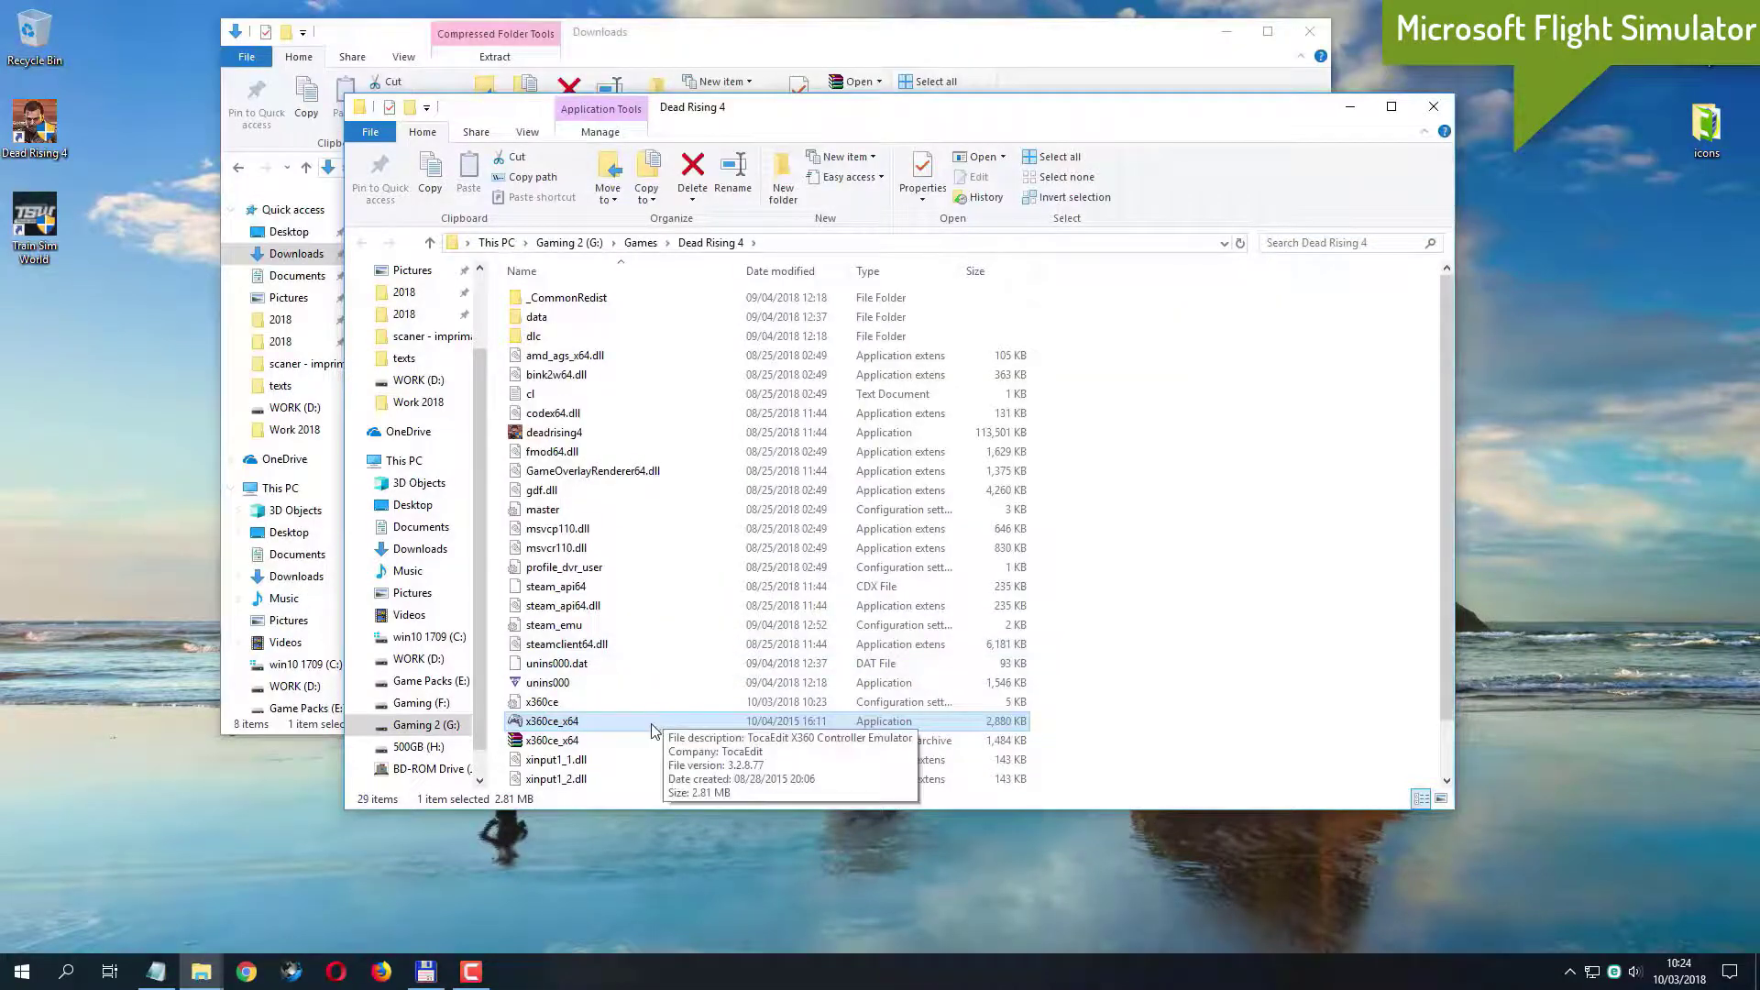
Relaunch x360ce_x64 as administrator and open its game settings.
right_click(655, 729)
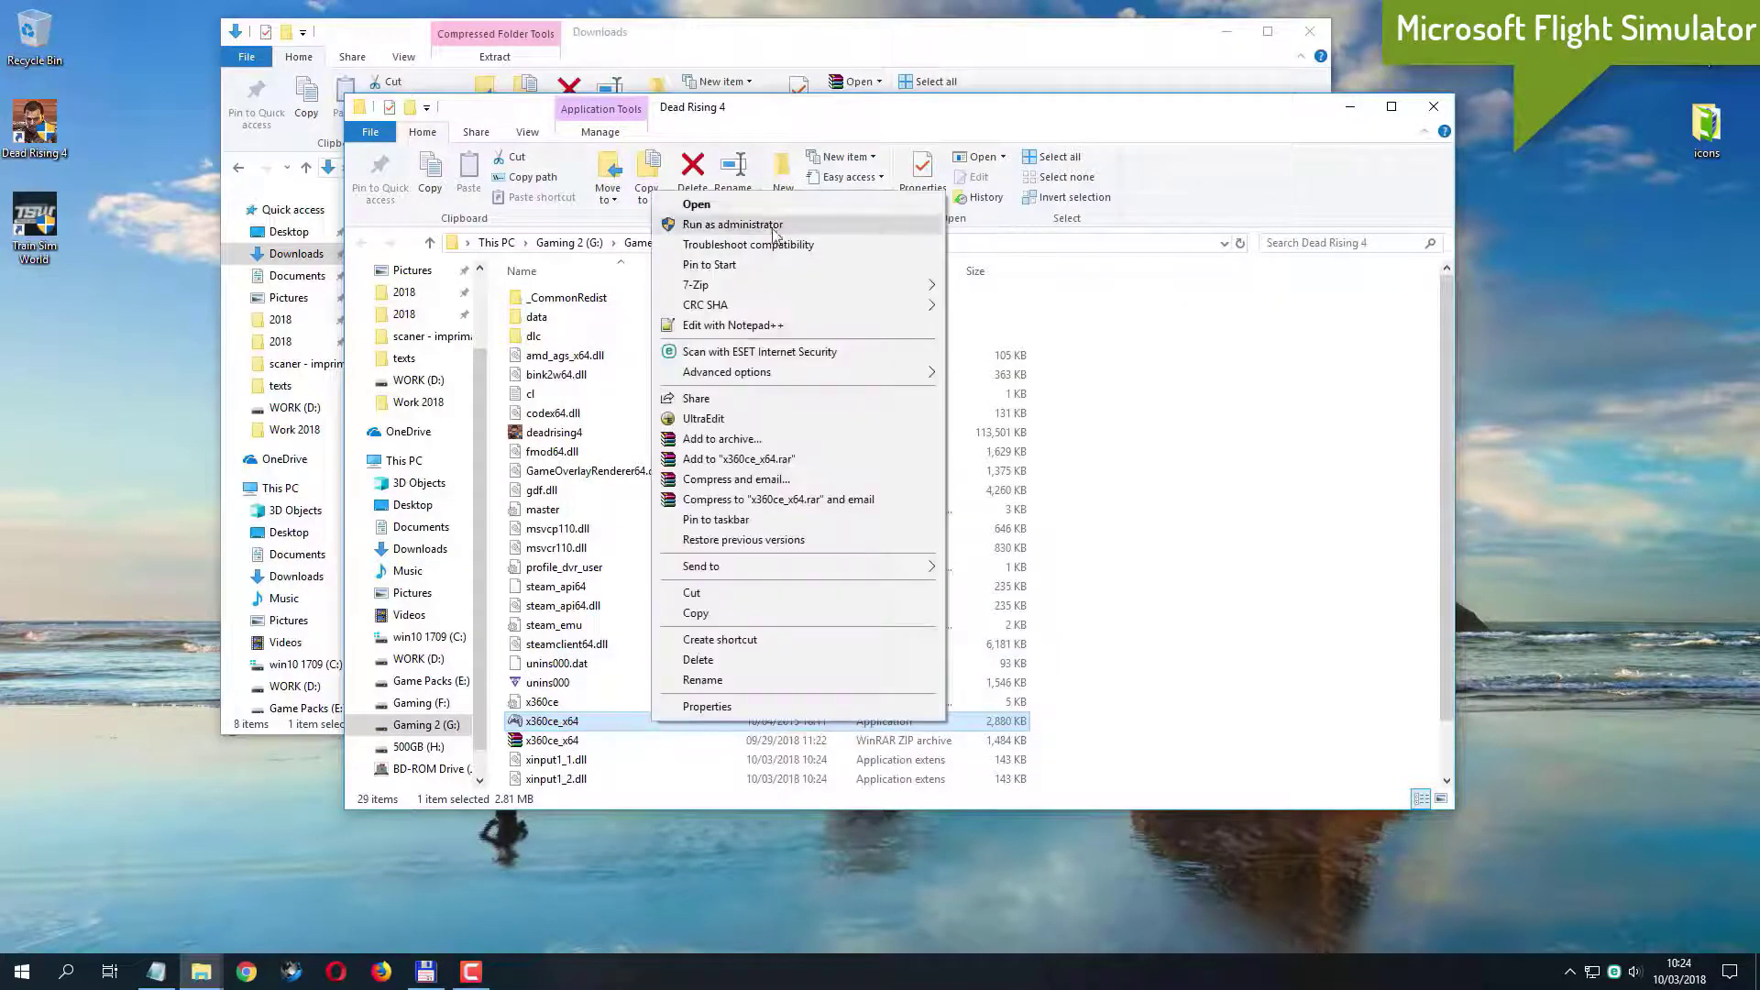
click(772, 229)
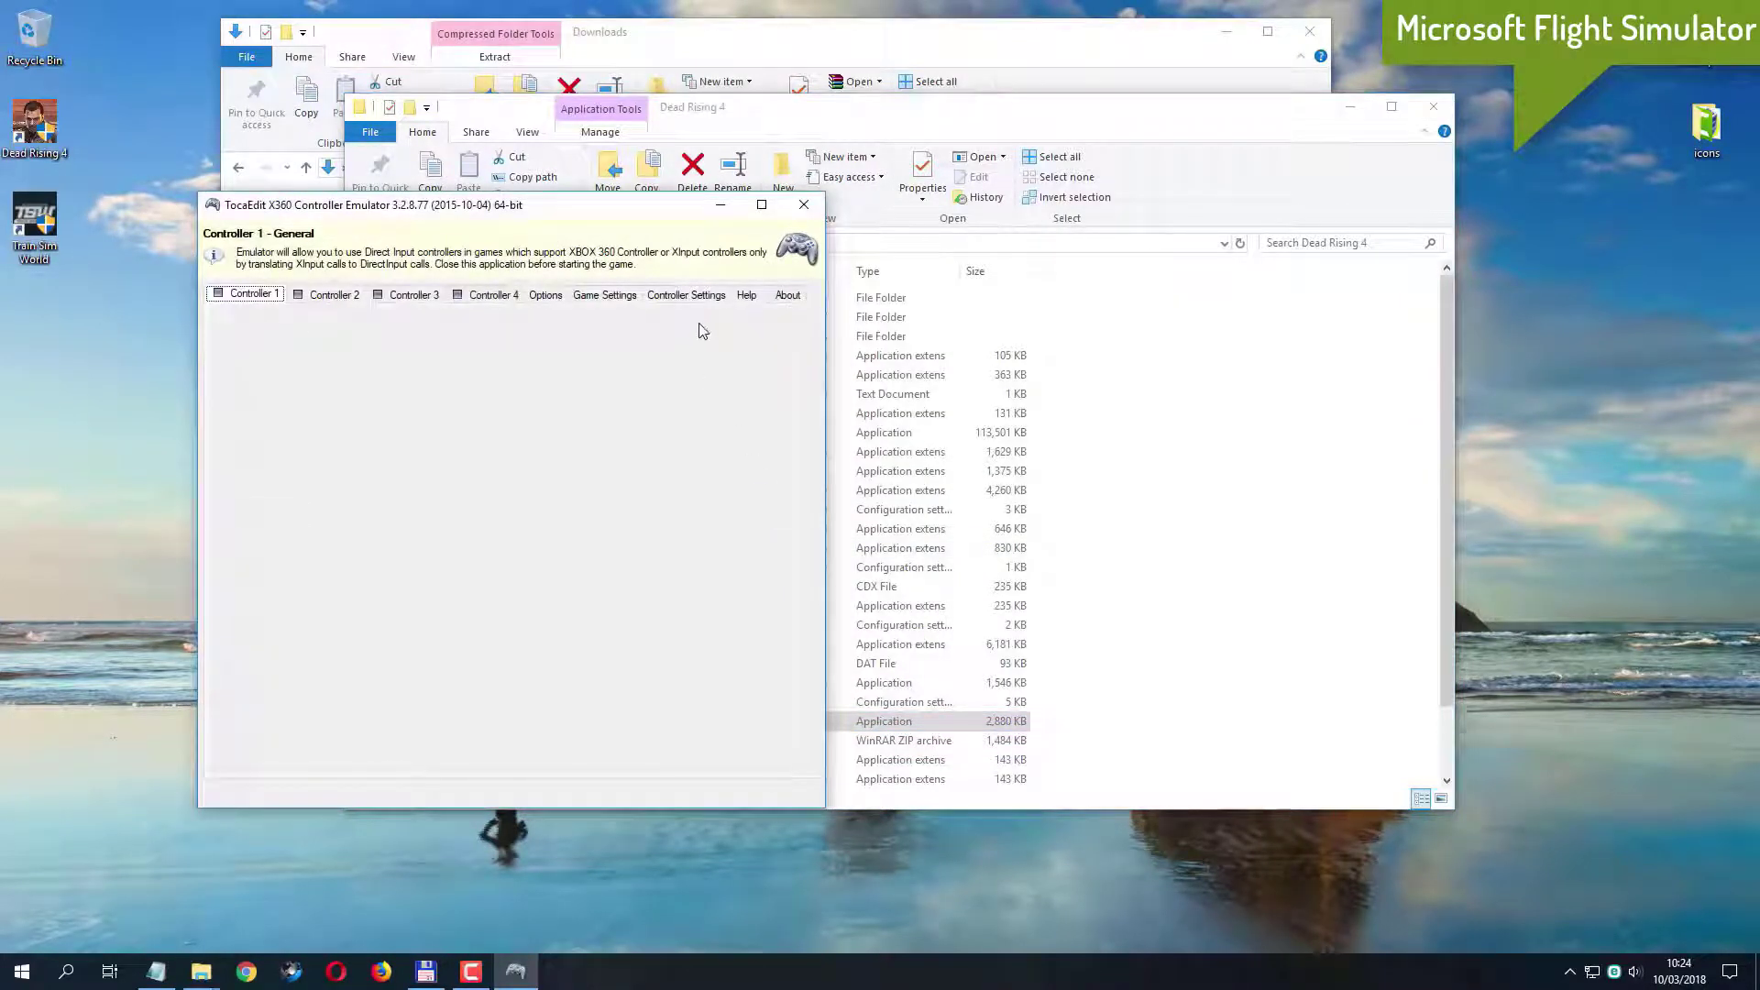
click(630, 299)
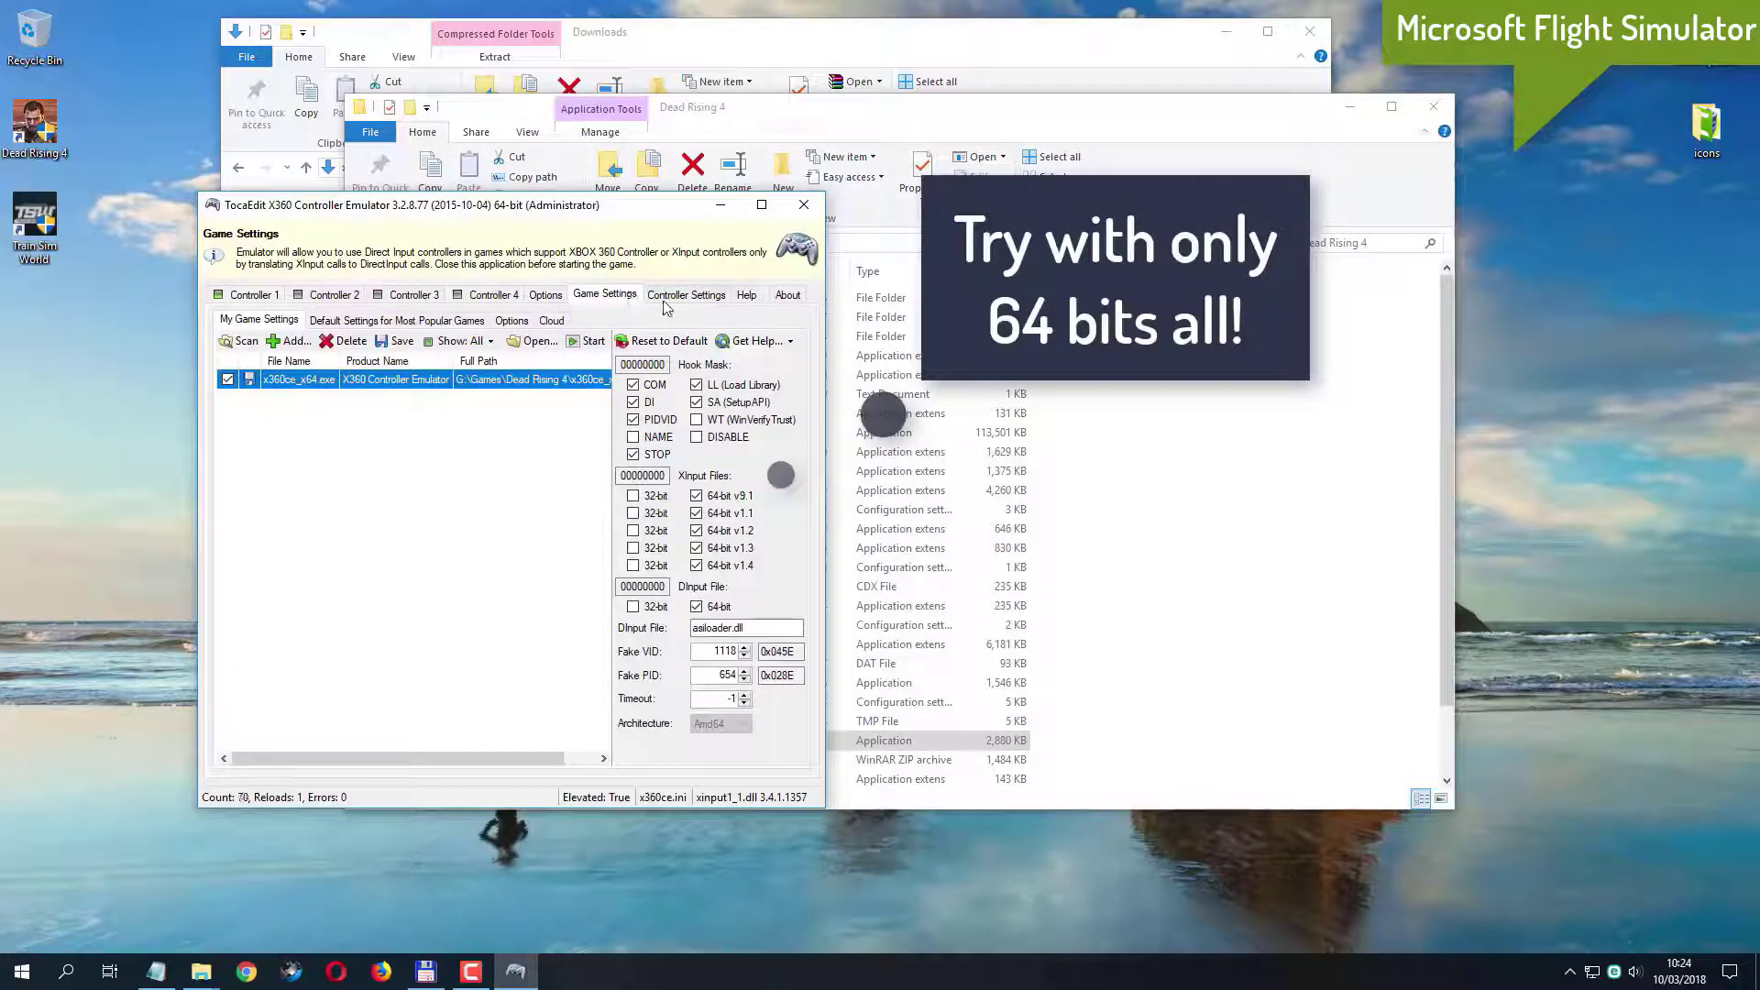
Turn off the STOP, PIDVID, DI, COM, SA and LL hook masks for x360ce_x64.exe and close the emulator.
click(649, 455)
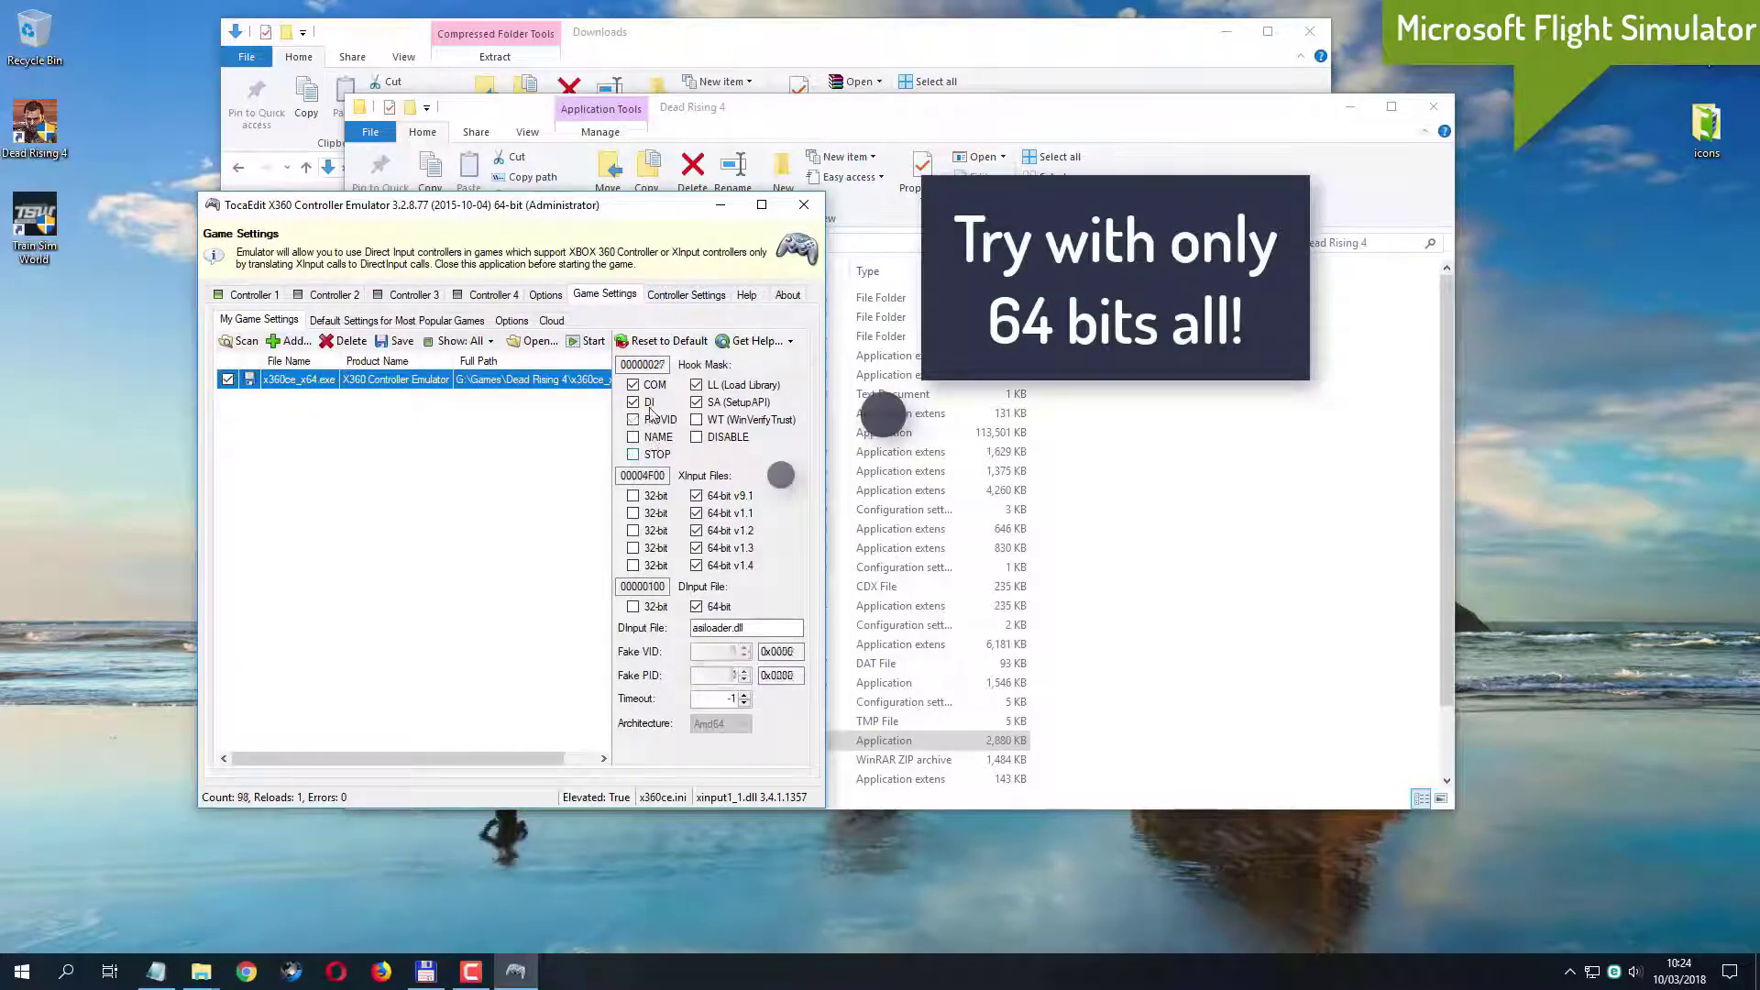
click(654, 420)
click(650, 403)
click(654, 385)
click(730, 401)
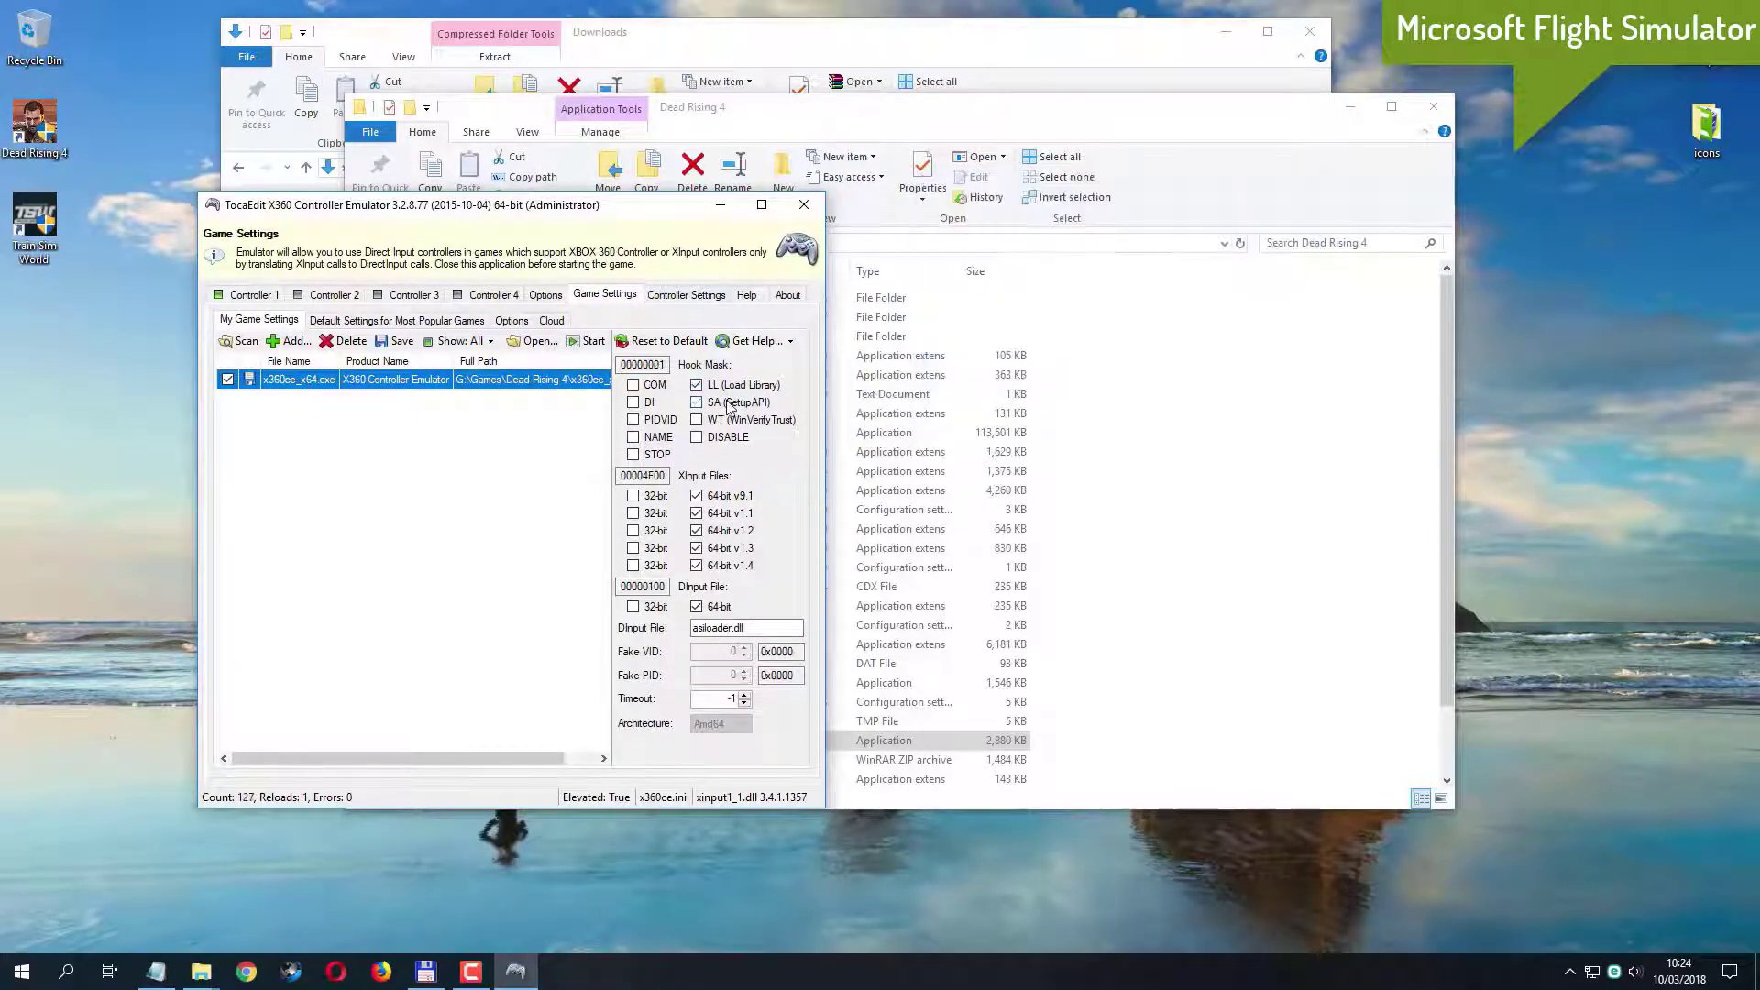
click(729, 386)
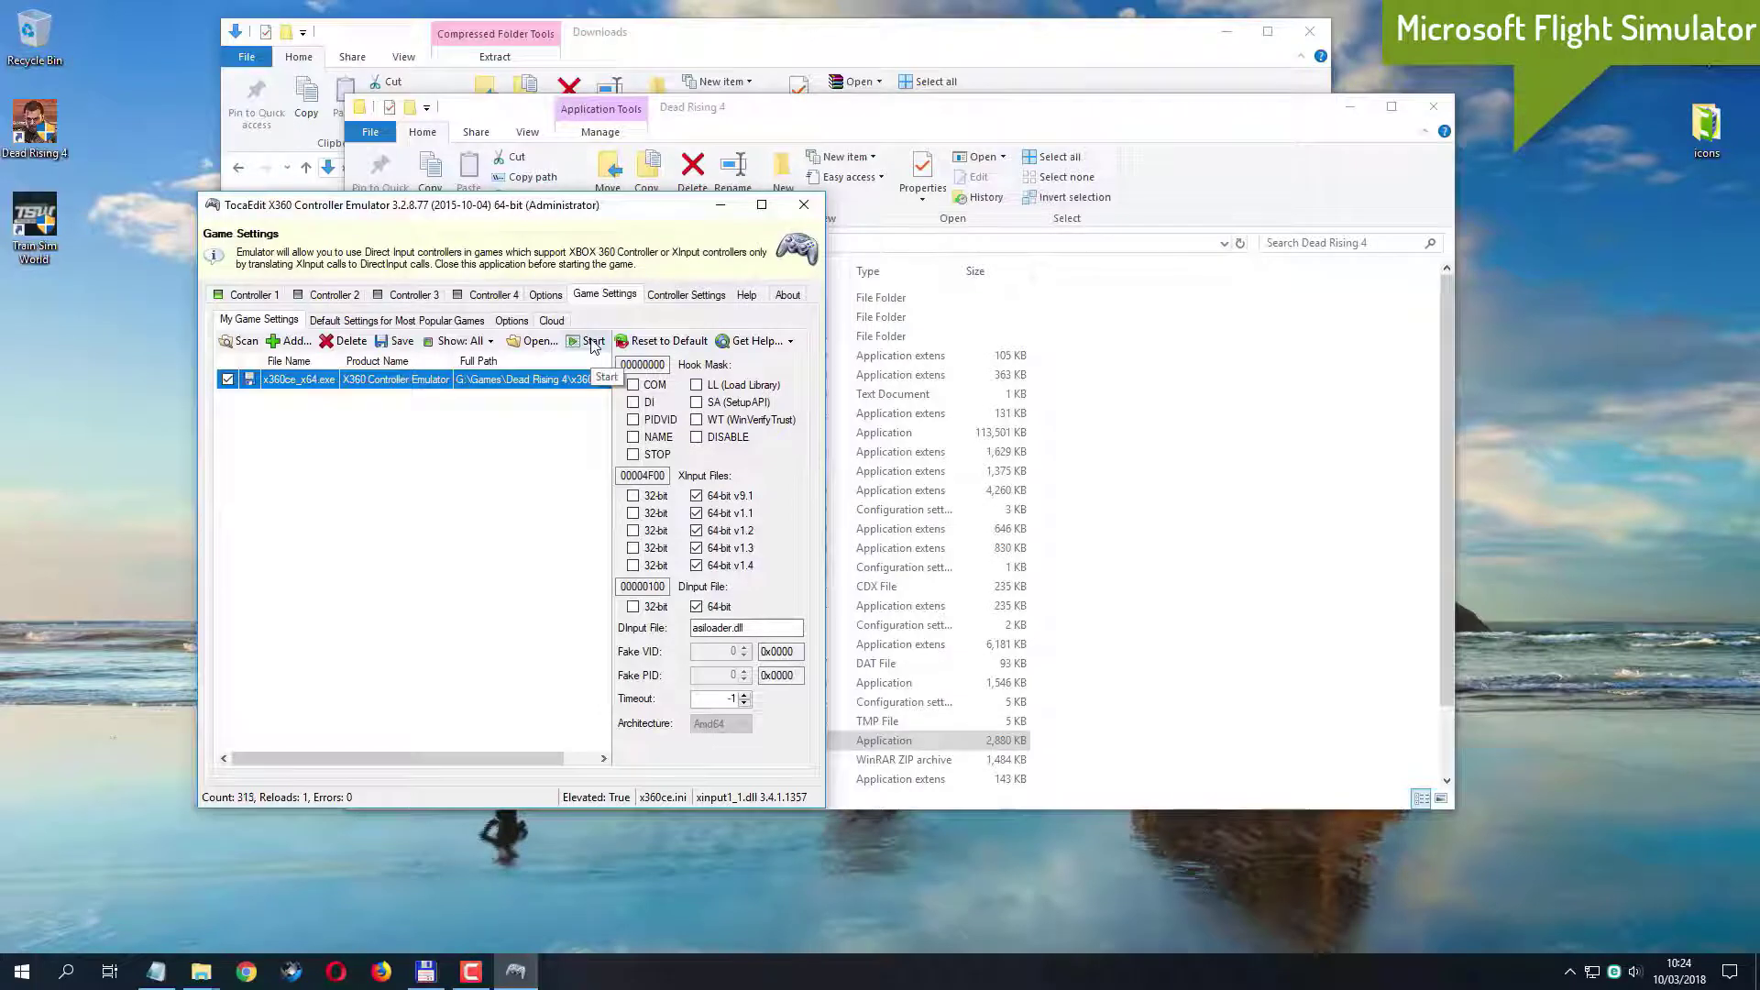
drag(605, 207, 863, 184)
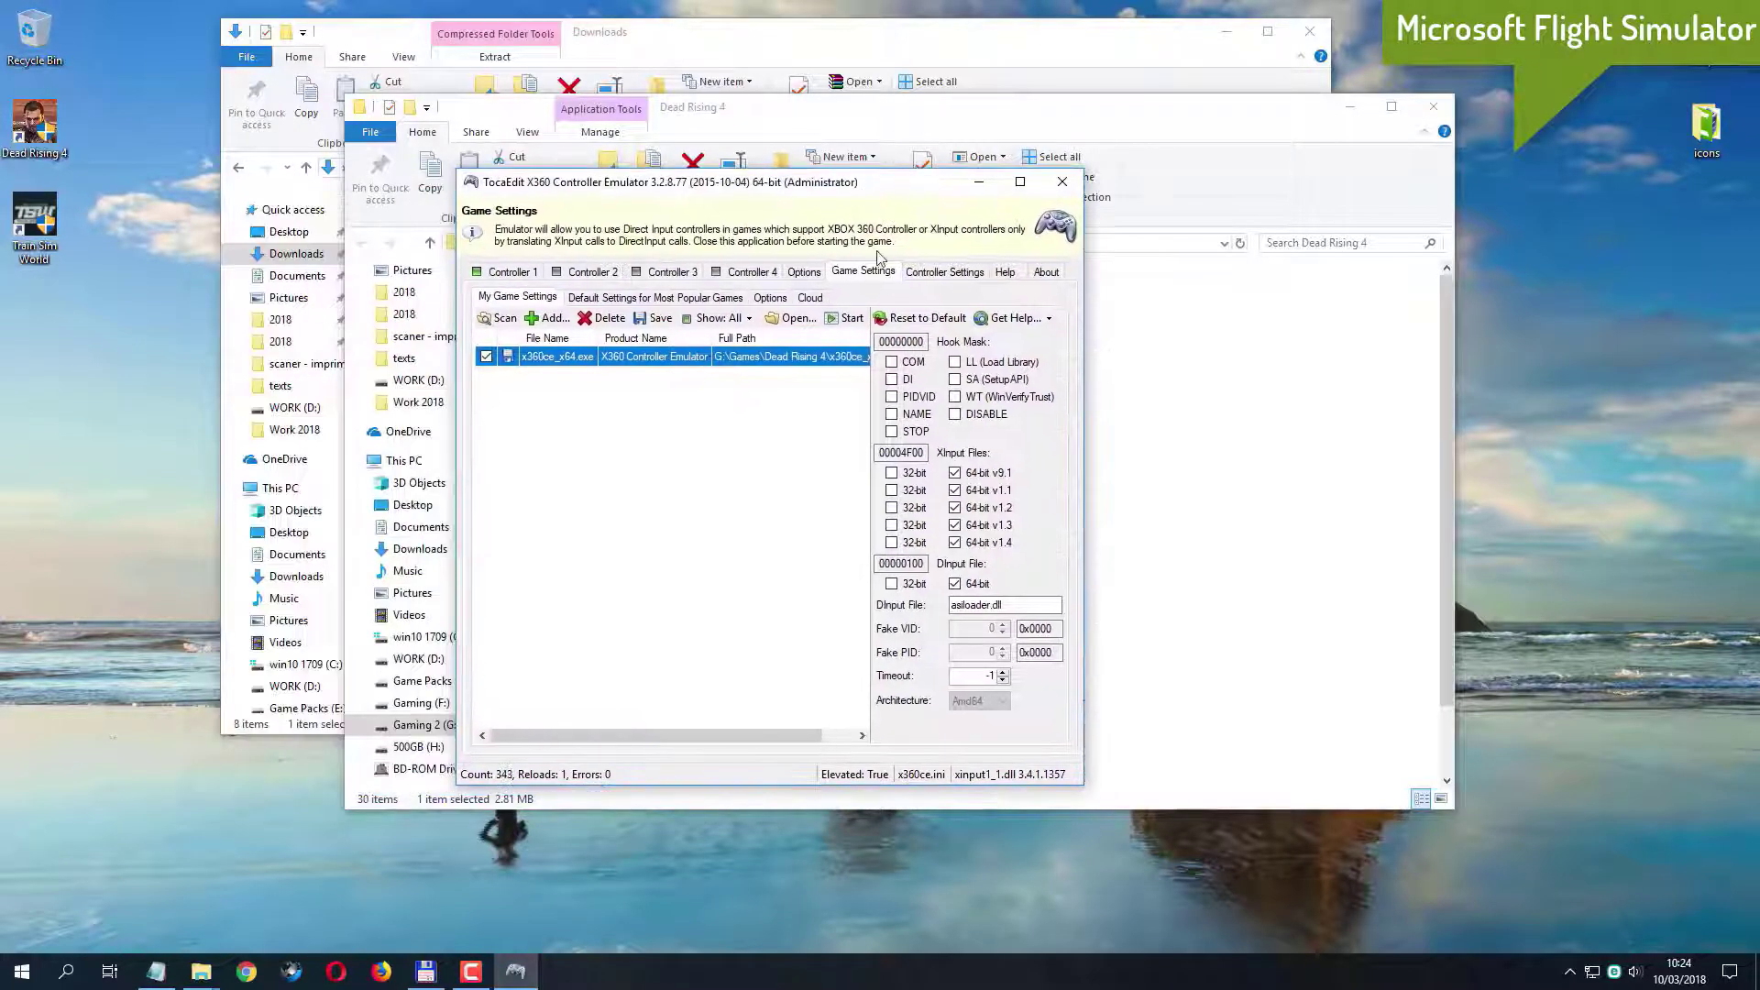
click(1063, 183)
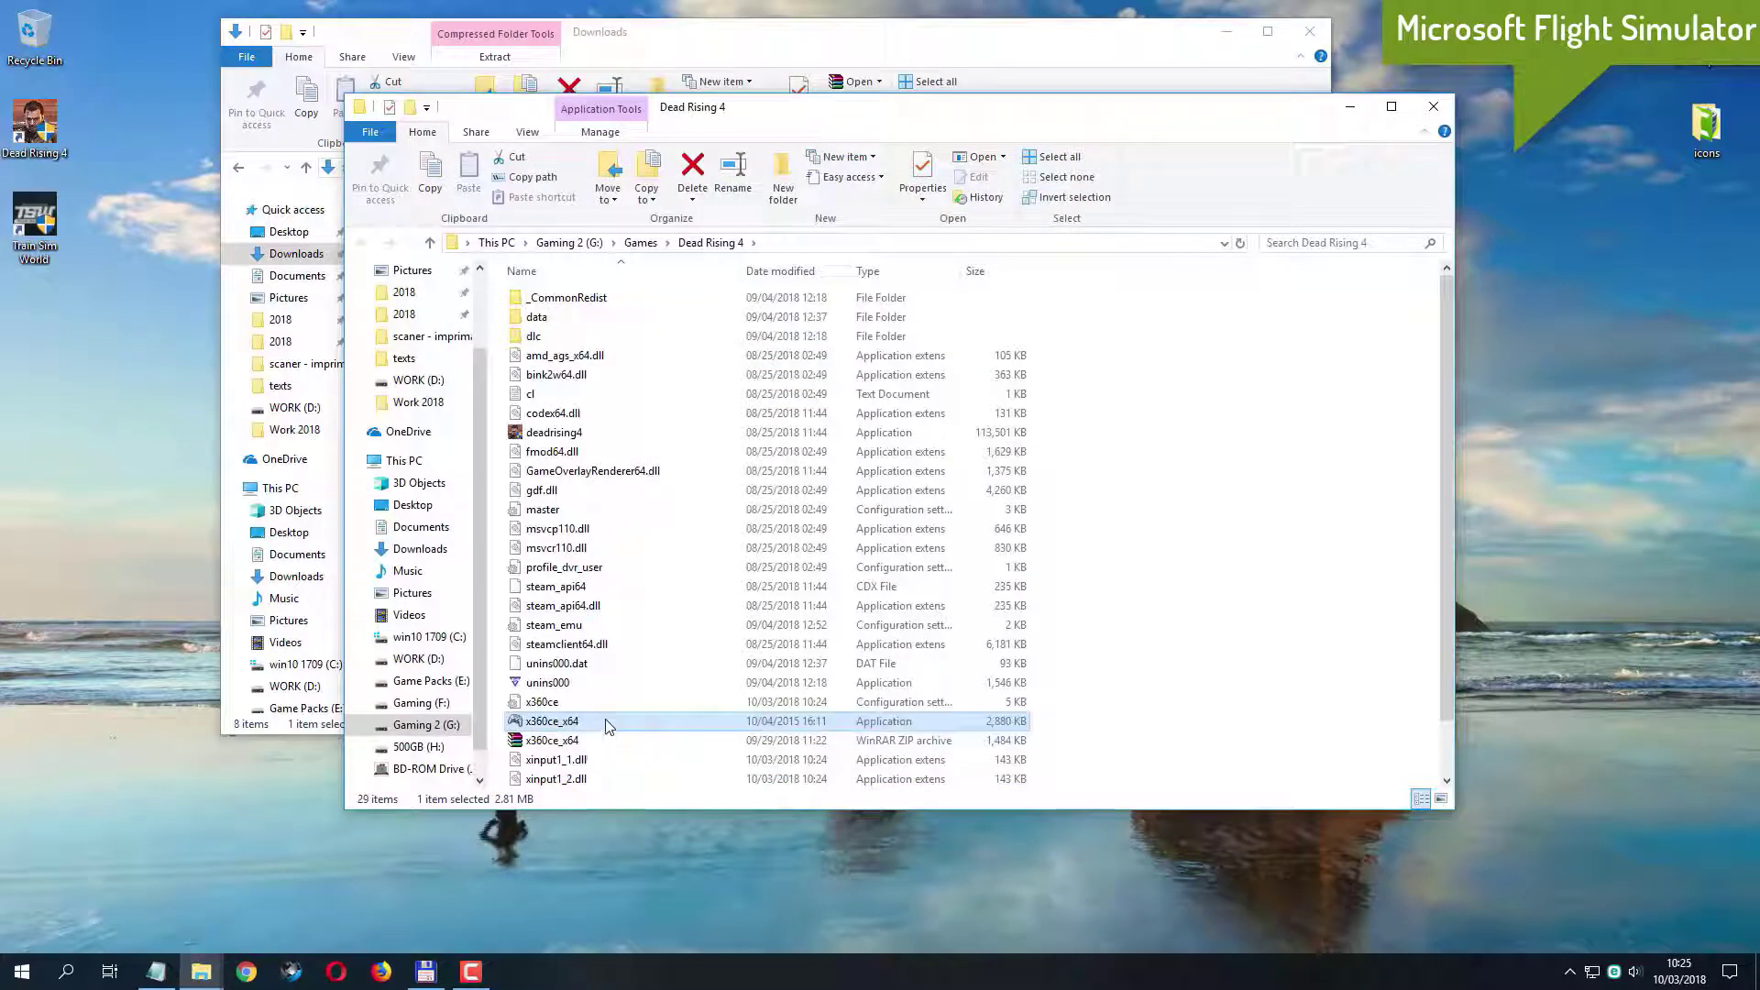
Start x360ce_x64 as administrator once more and open the controller settings, checking the available program choices.
right_click(605, 718)
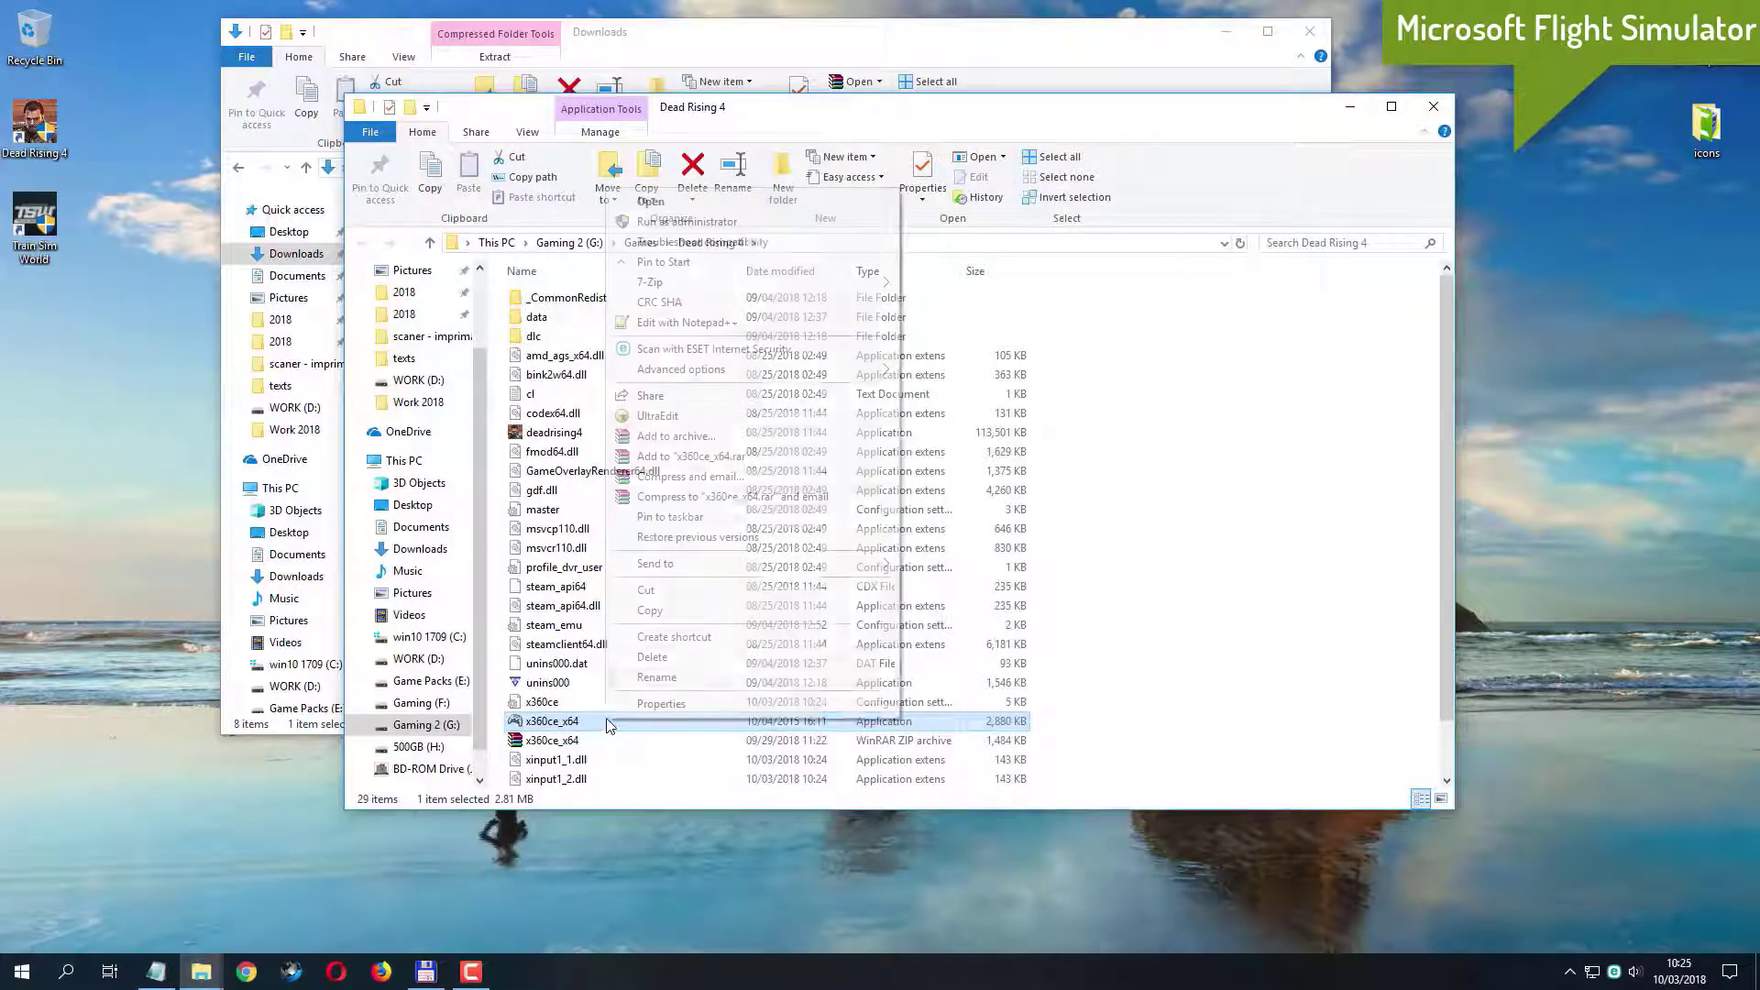
click(819, 222)
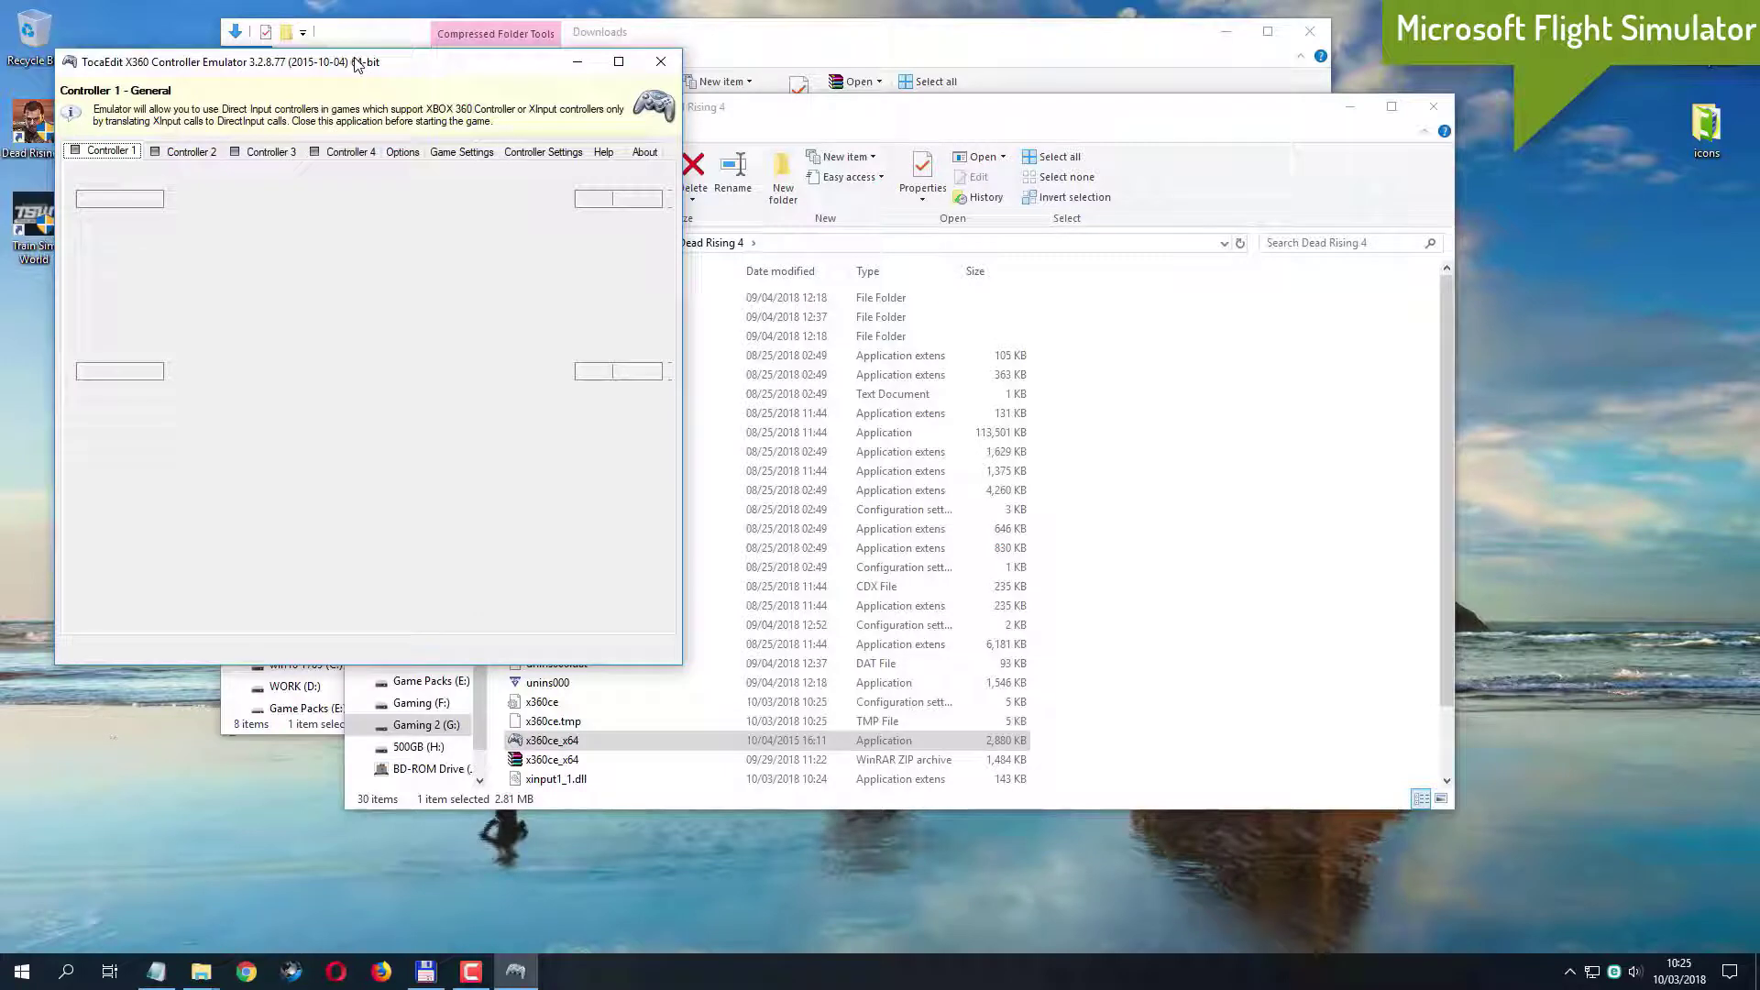
drag(357, 64, 717, 154)
click(889, 240)
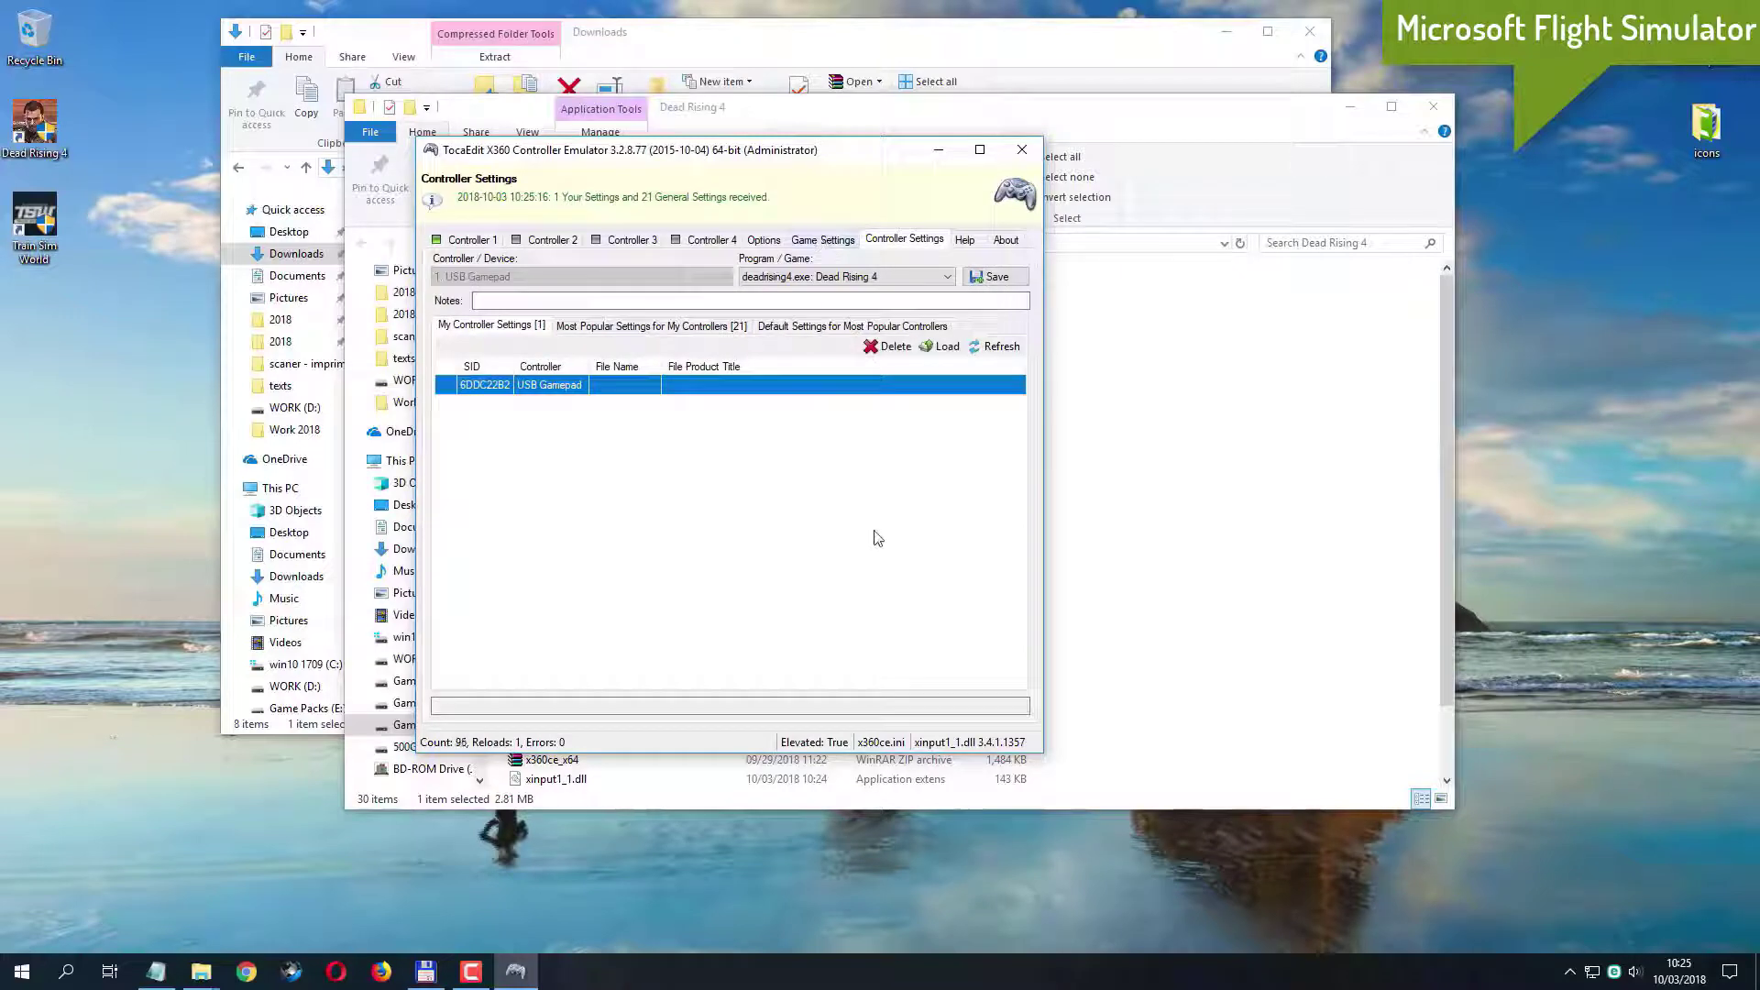
click(954, 278)
click(953, 277)
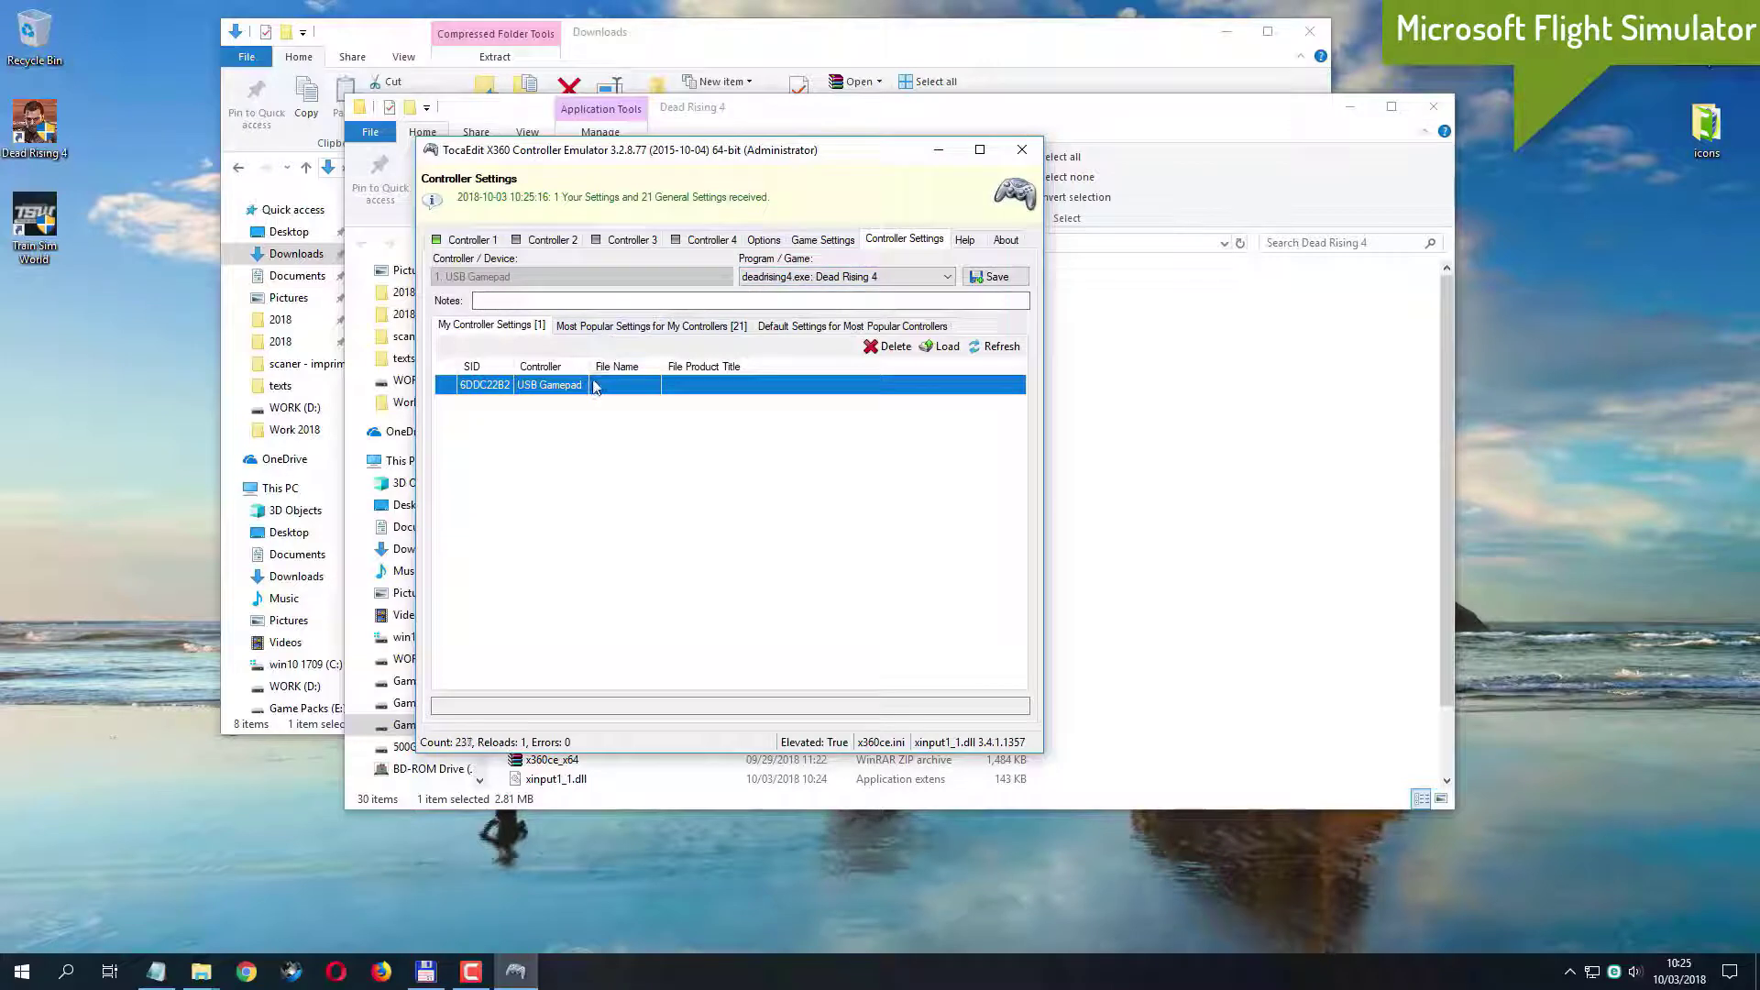
Load the most popular XBOX 360 Controller for Windows preset (A8A93BFD) into the USB Gamepad and save it for deadrising4.exe.
click(604, 328)
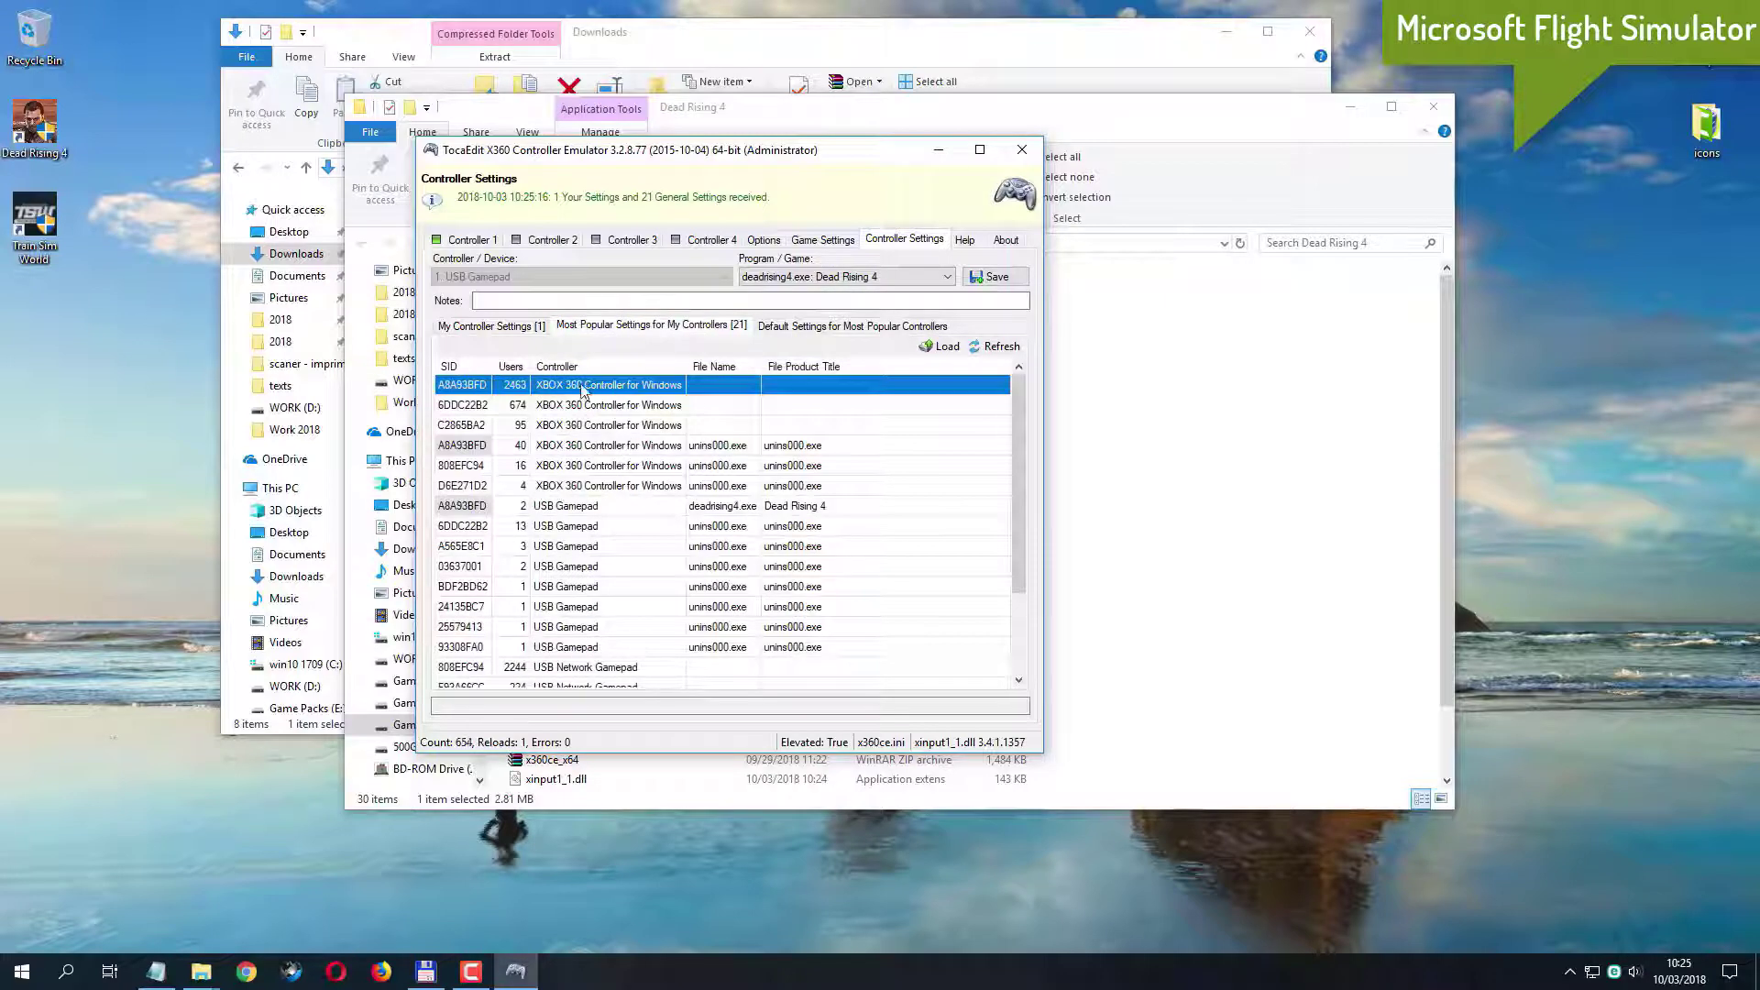
click(937, 354)
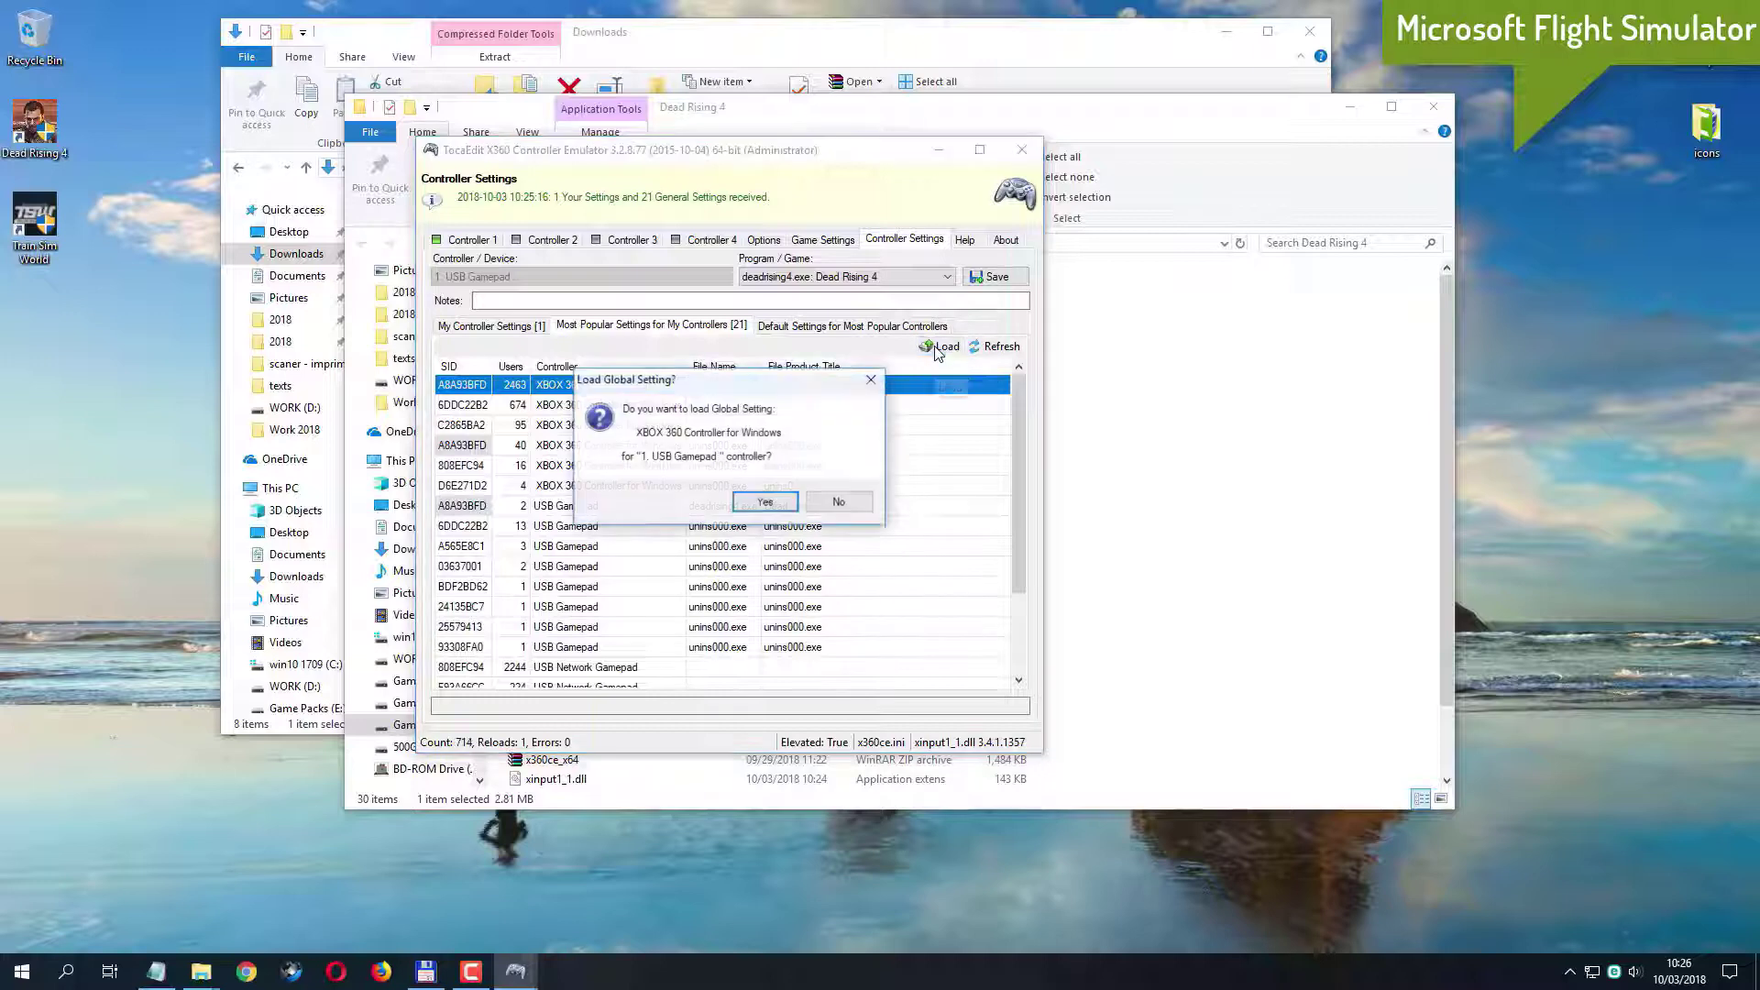
click(766, 504)
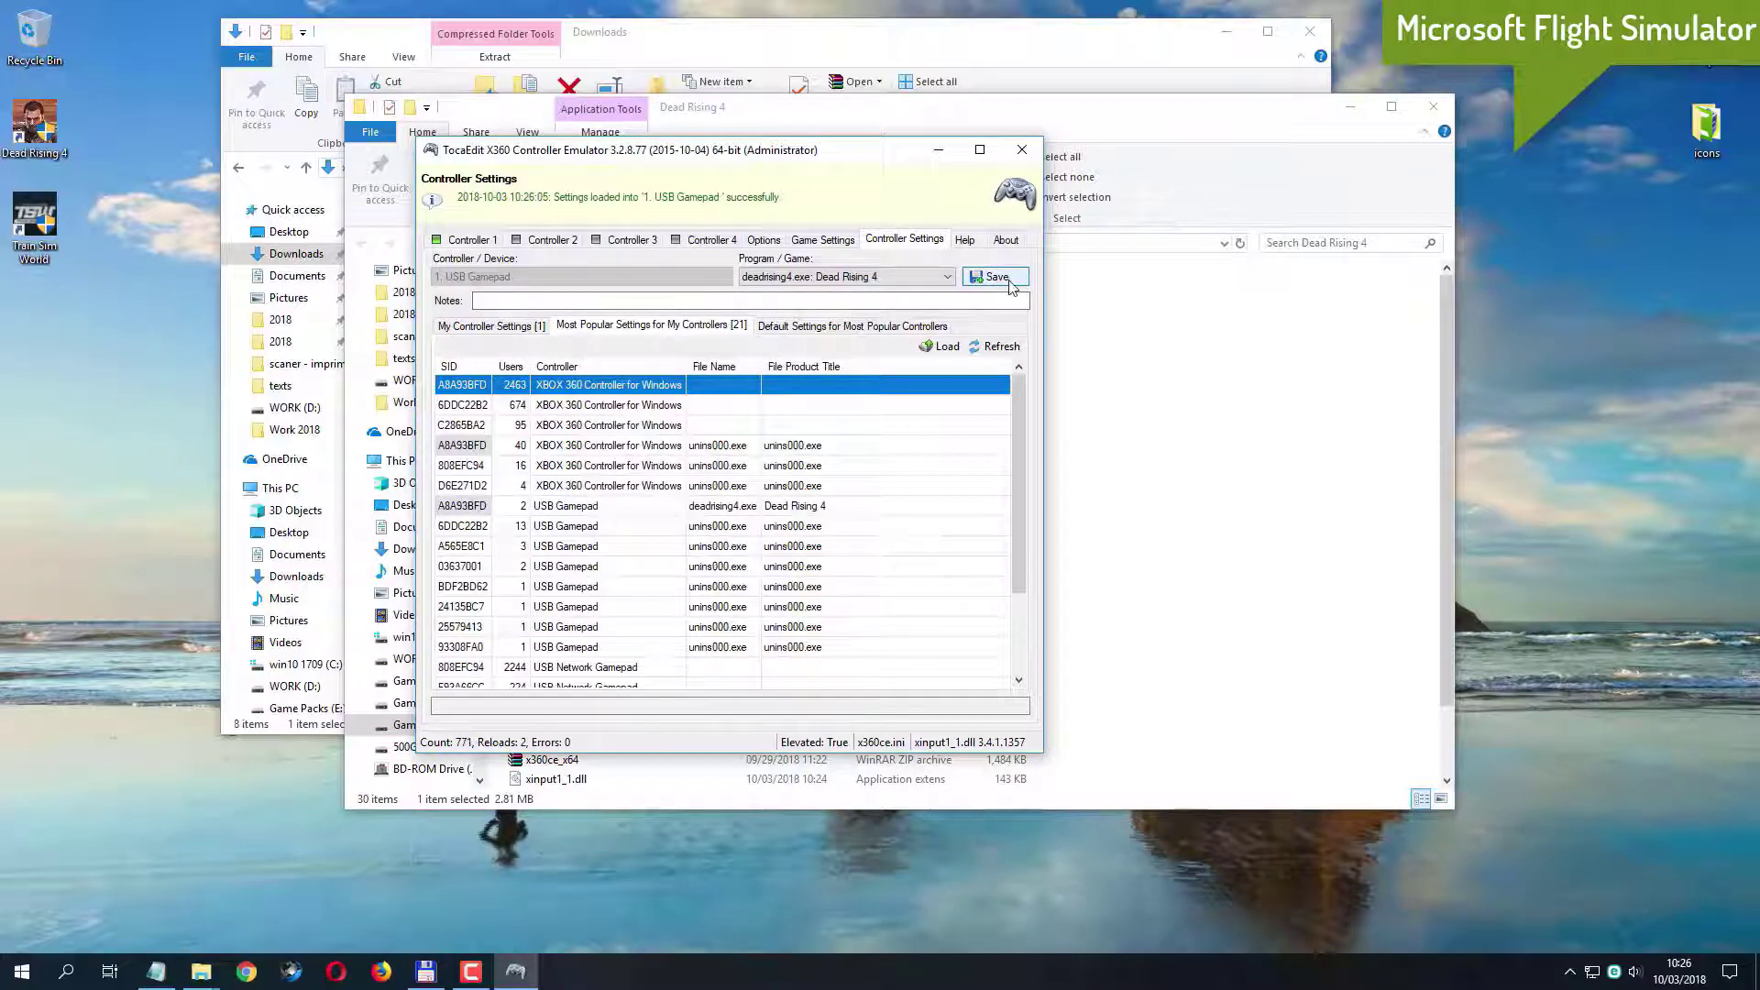
click(996, 277)
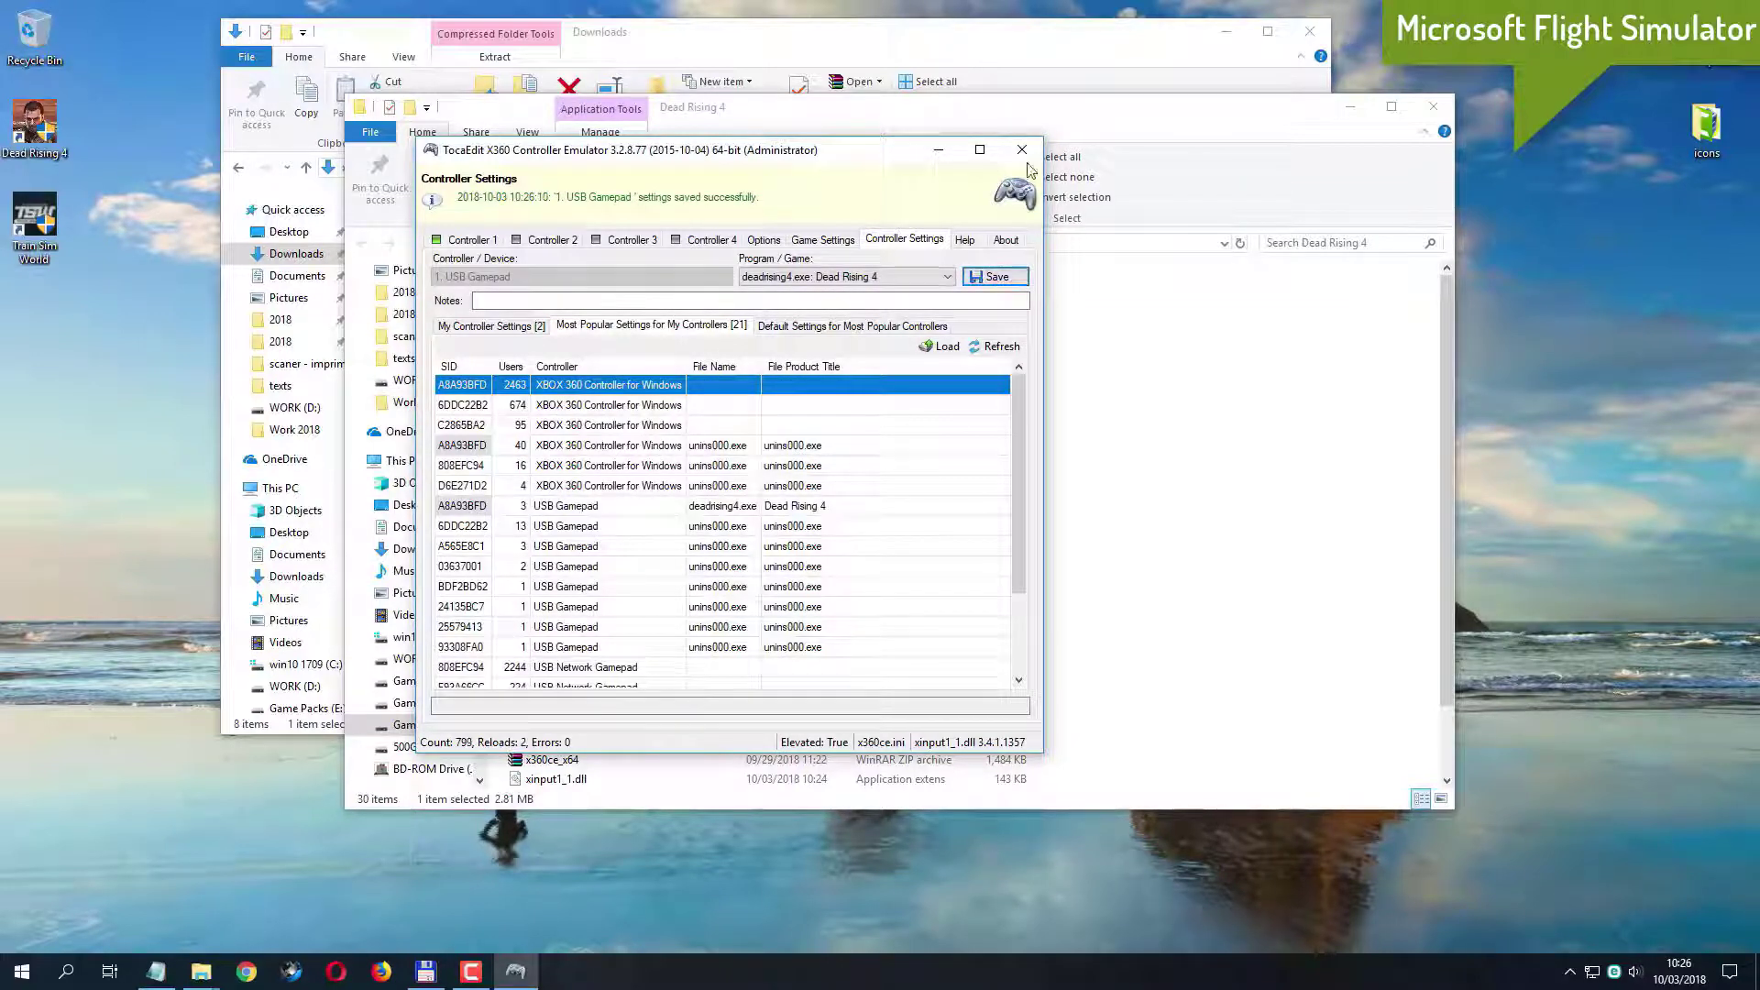
click(799, 240)
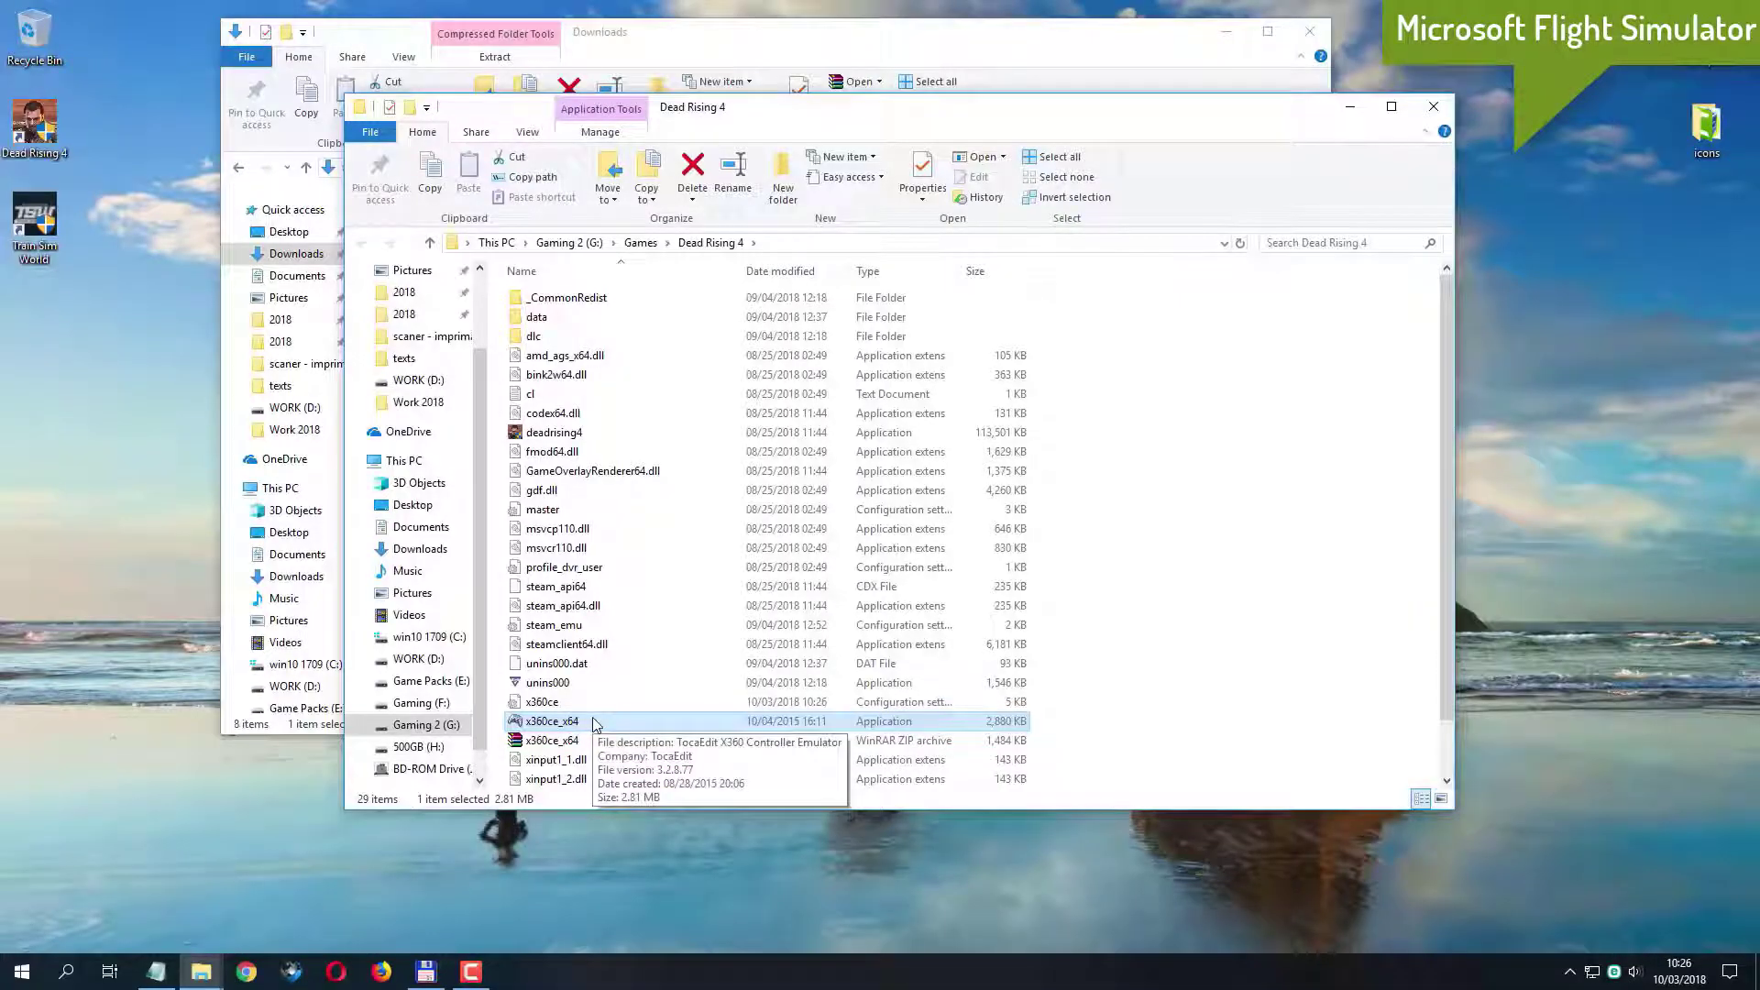
Run x360ce_x64 from the Dead Rising 4 folder as administrator and show the emulator's game settings.
right_click(596, 721)
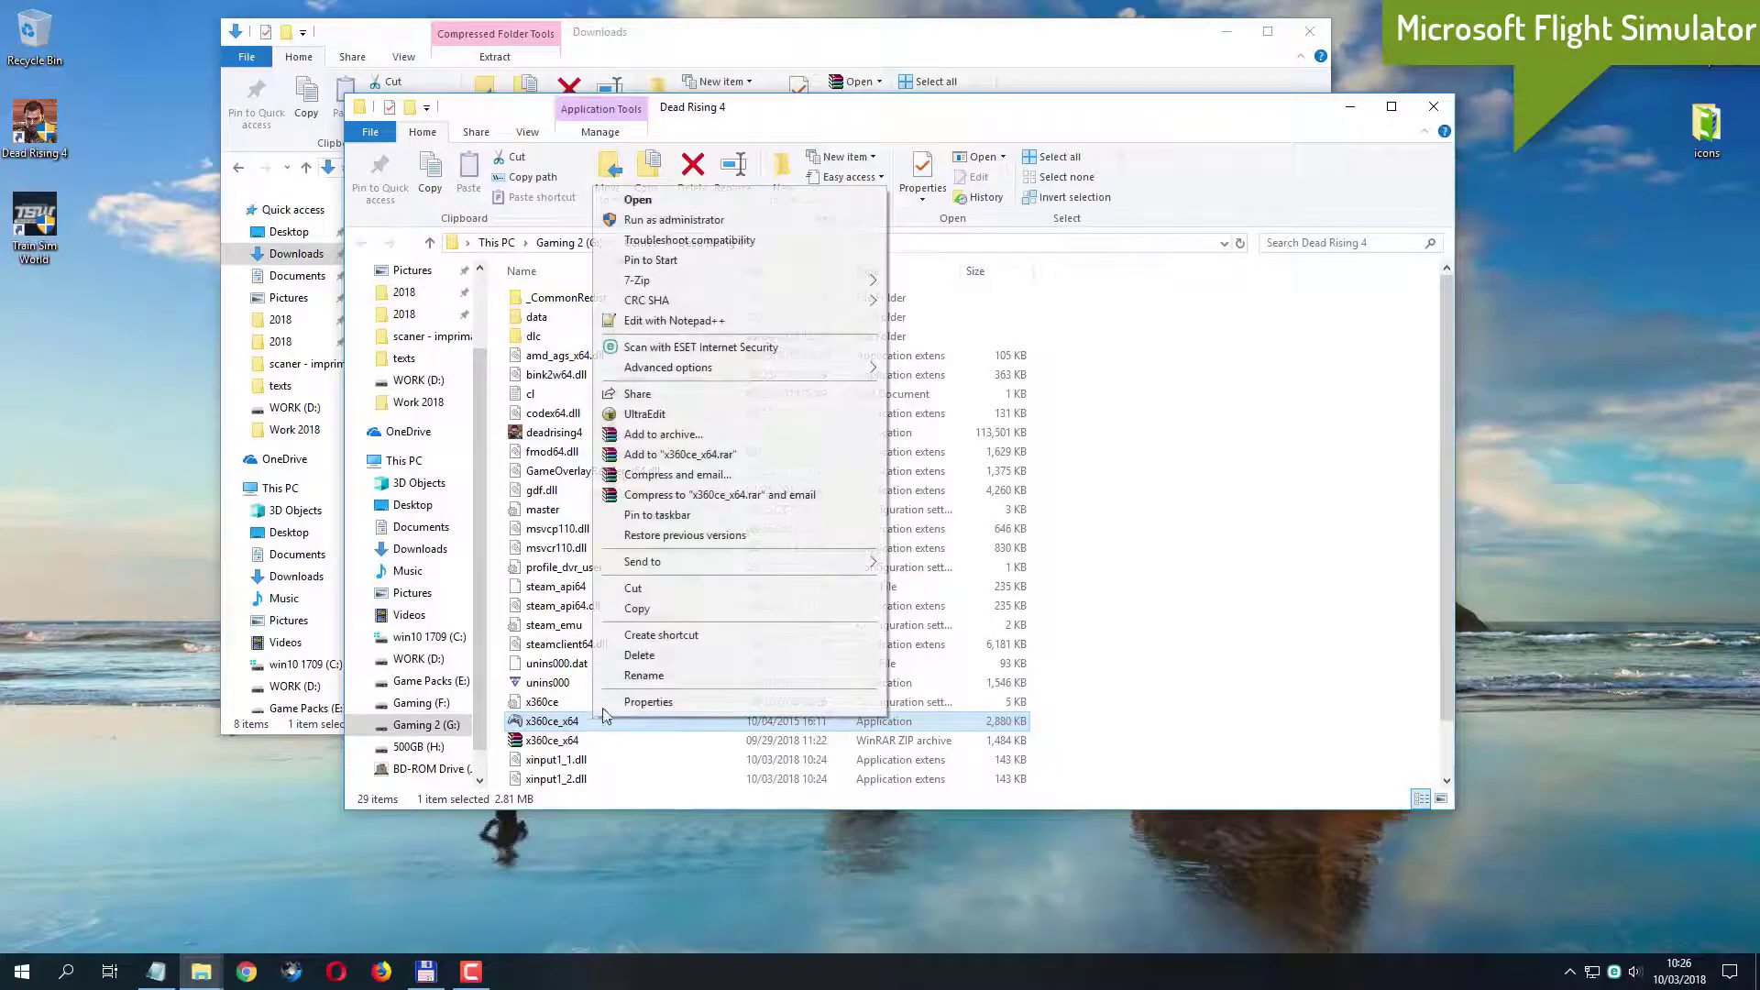
click(698, 225)
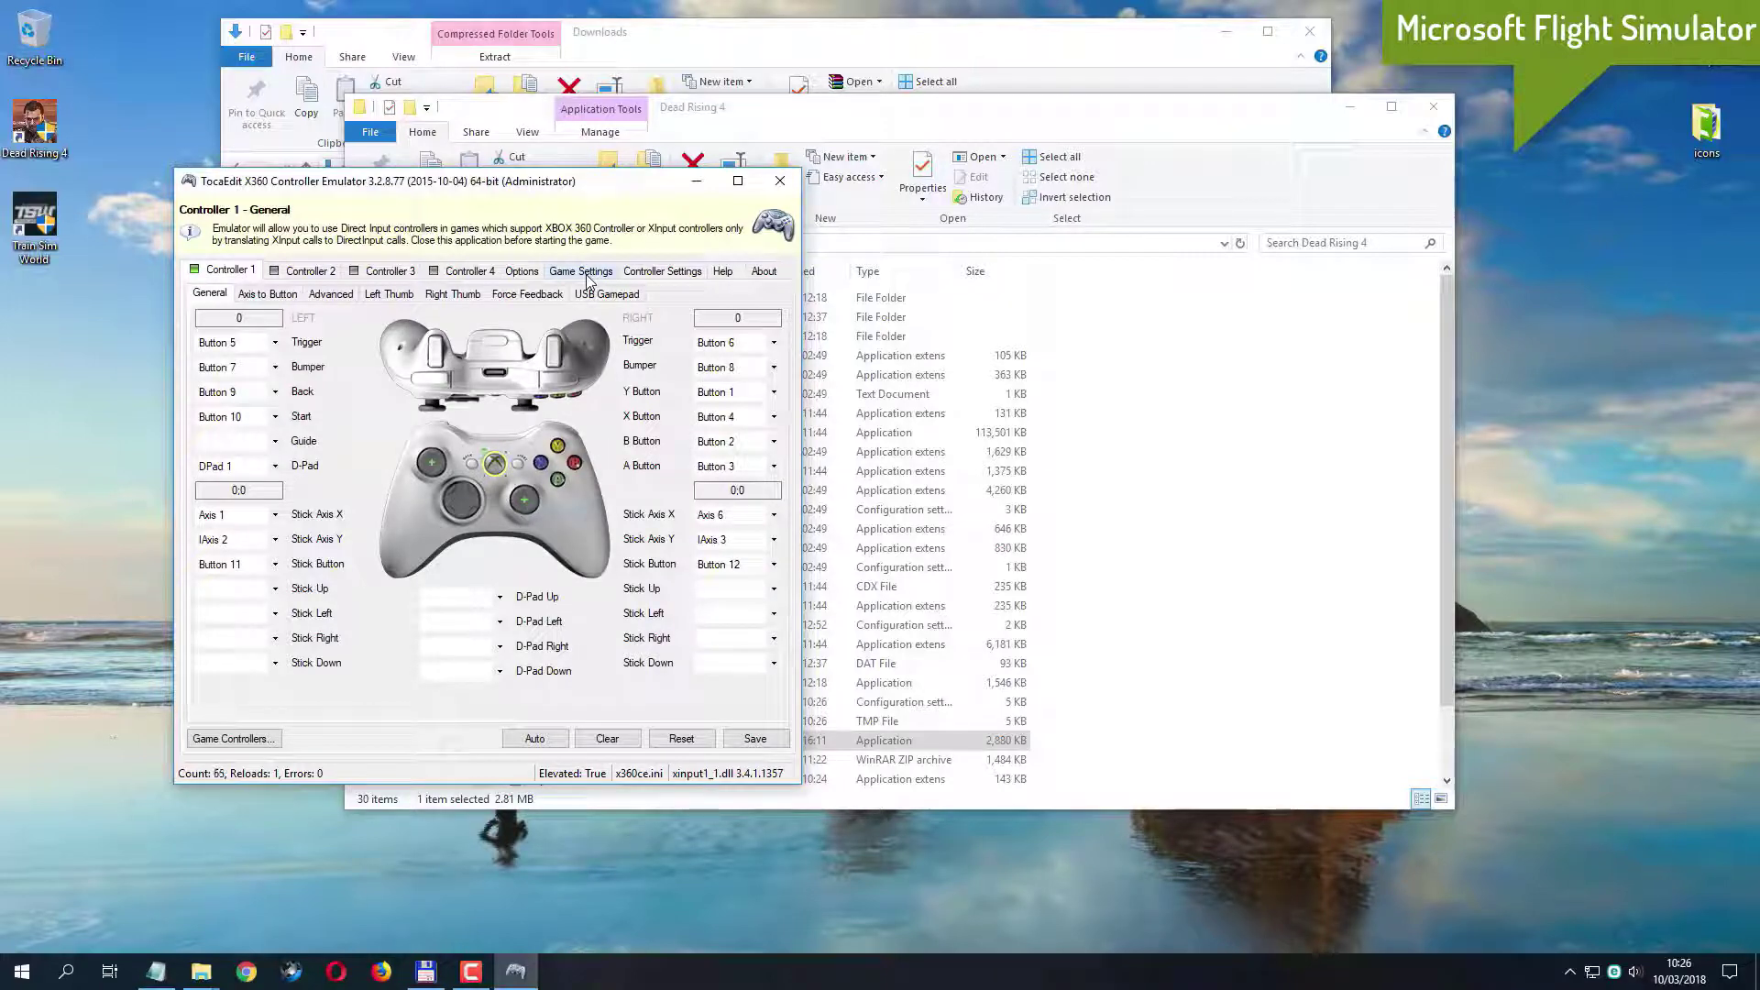
click(587, 277)
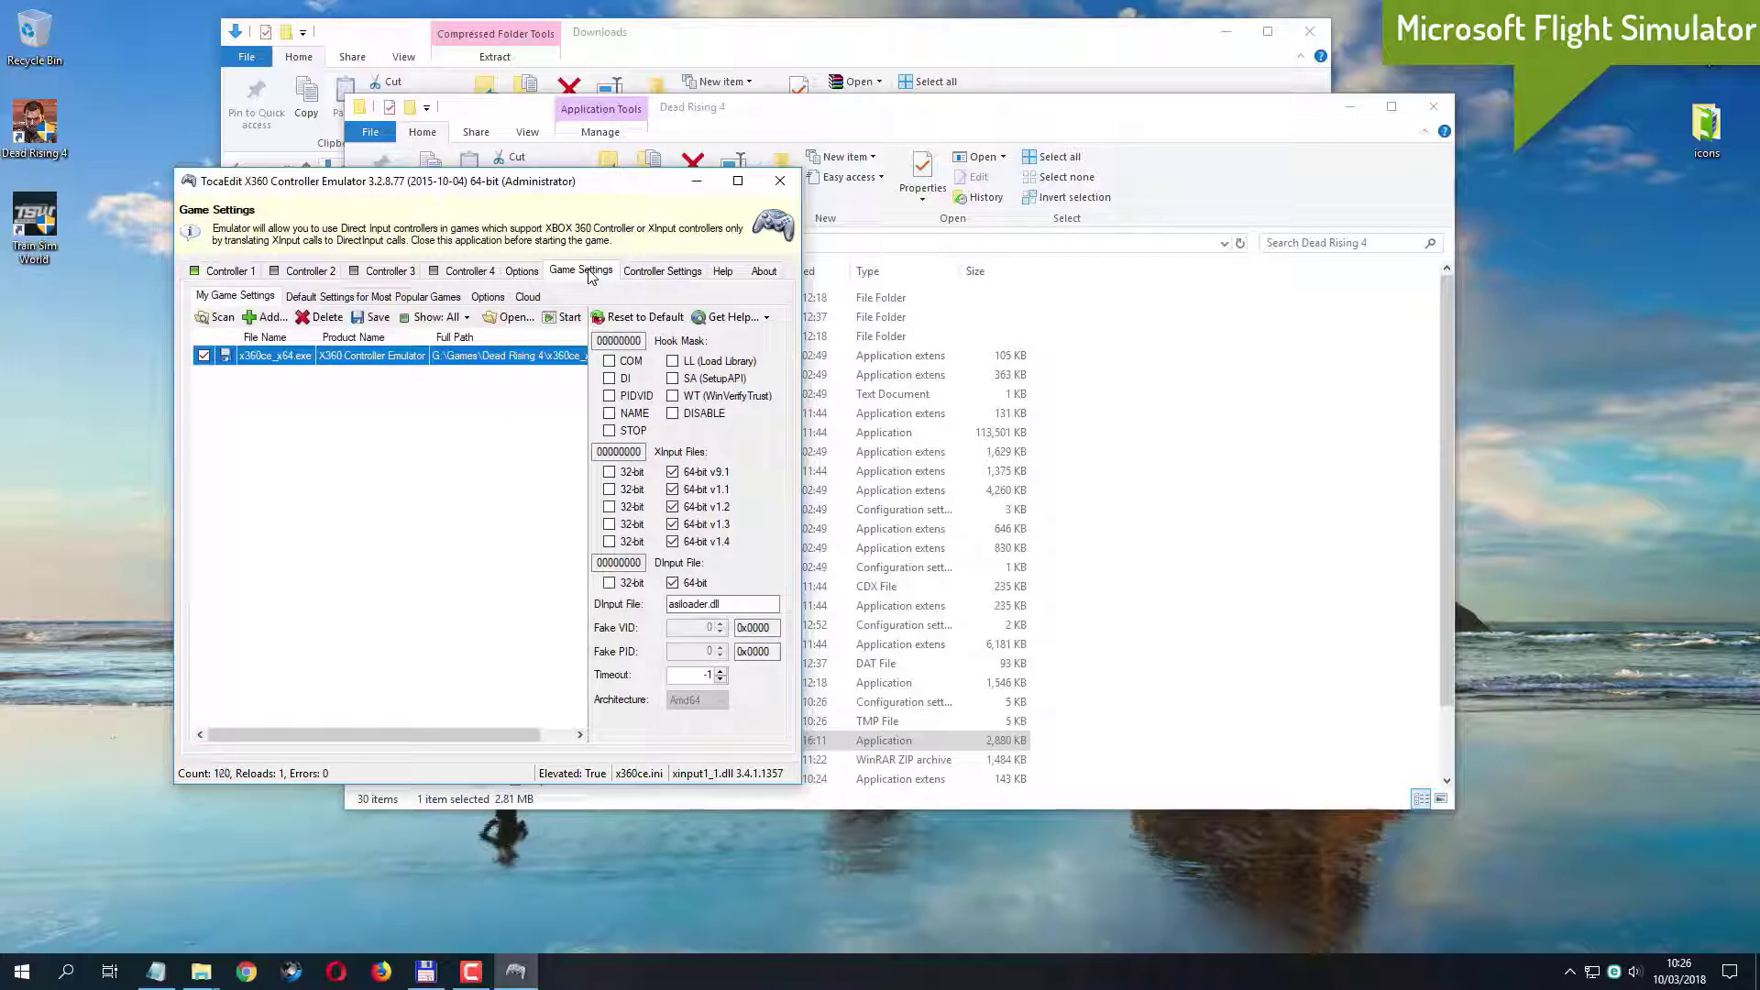
Switch all five XInput files and the DInput file of x360ce_x64.exe from 64-bit to 32-bit.
click(672, 471)
click(609, 471)
click(609, 488)
click(608, 506)
click(609, 523)
click(608, 541)
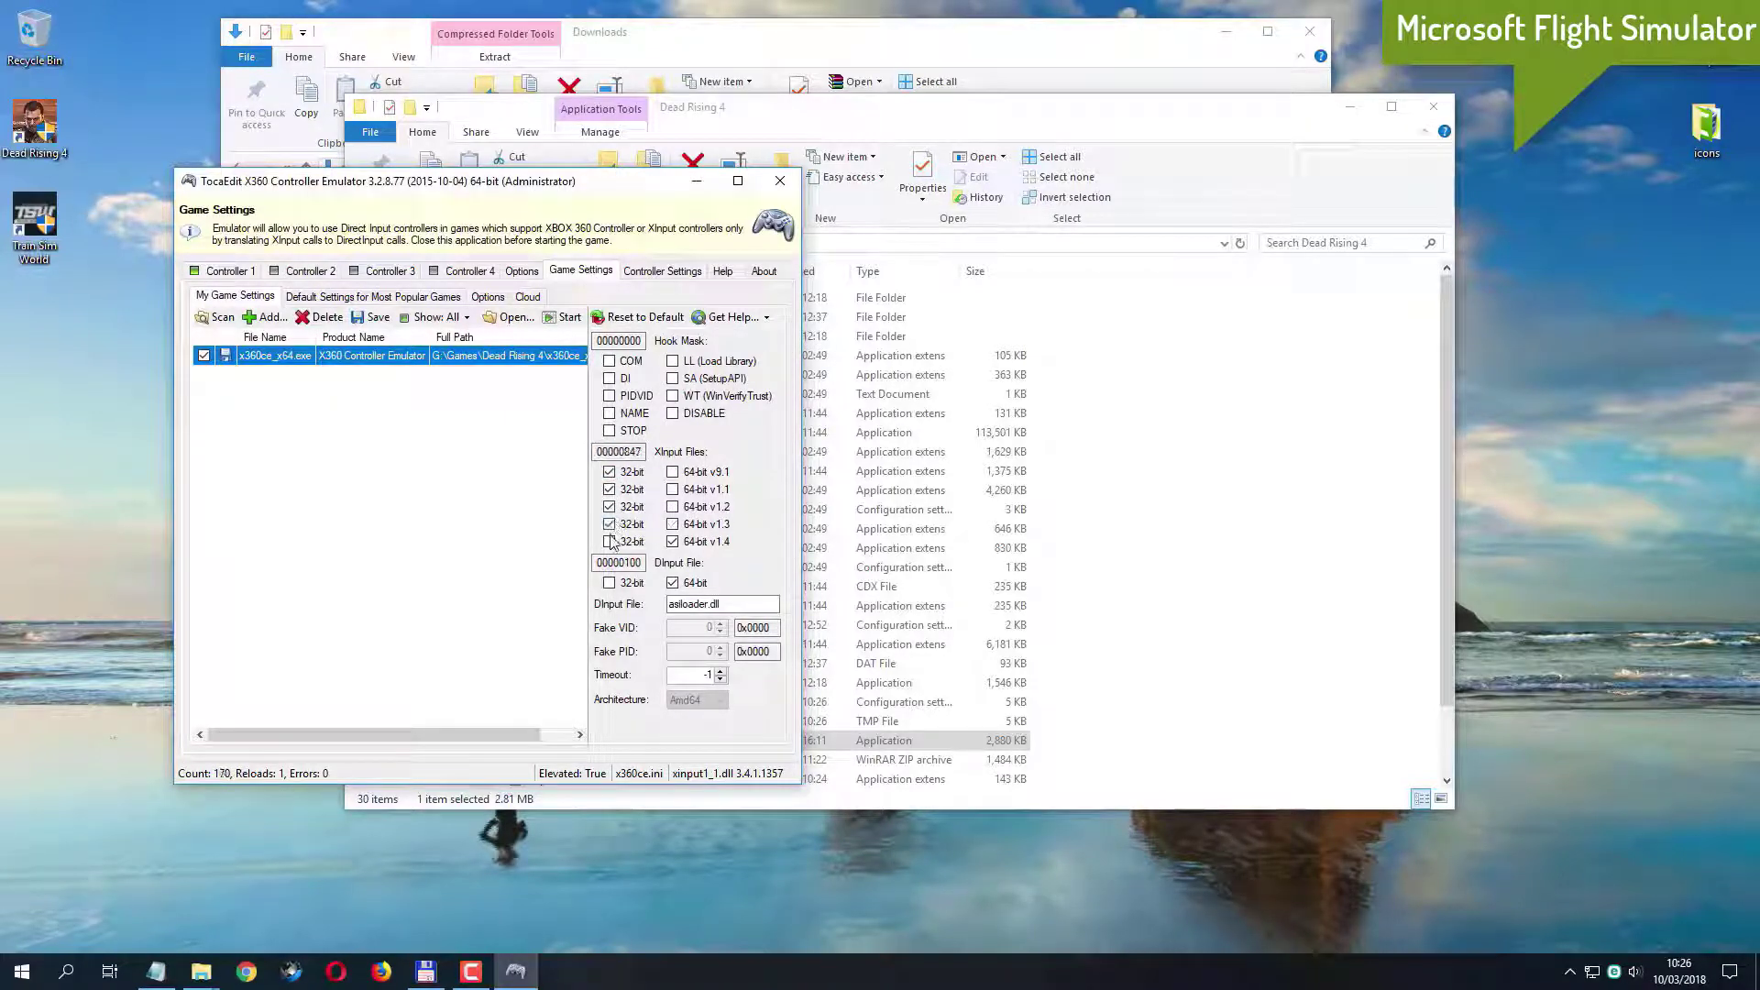
click(620, 587)
click(671, 582)
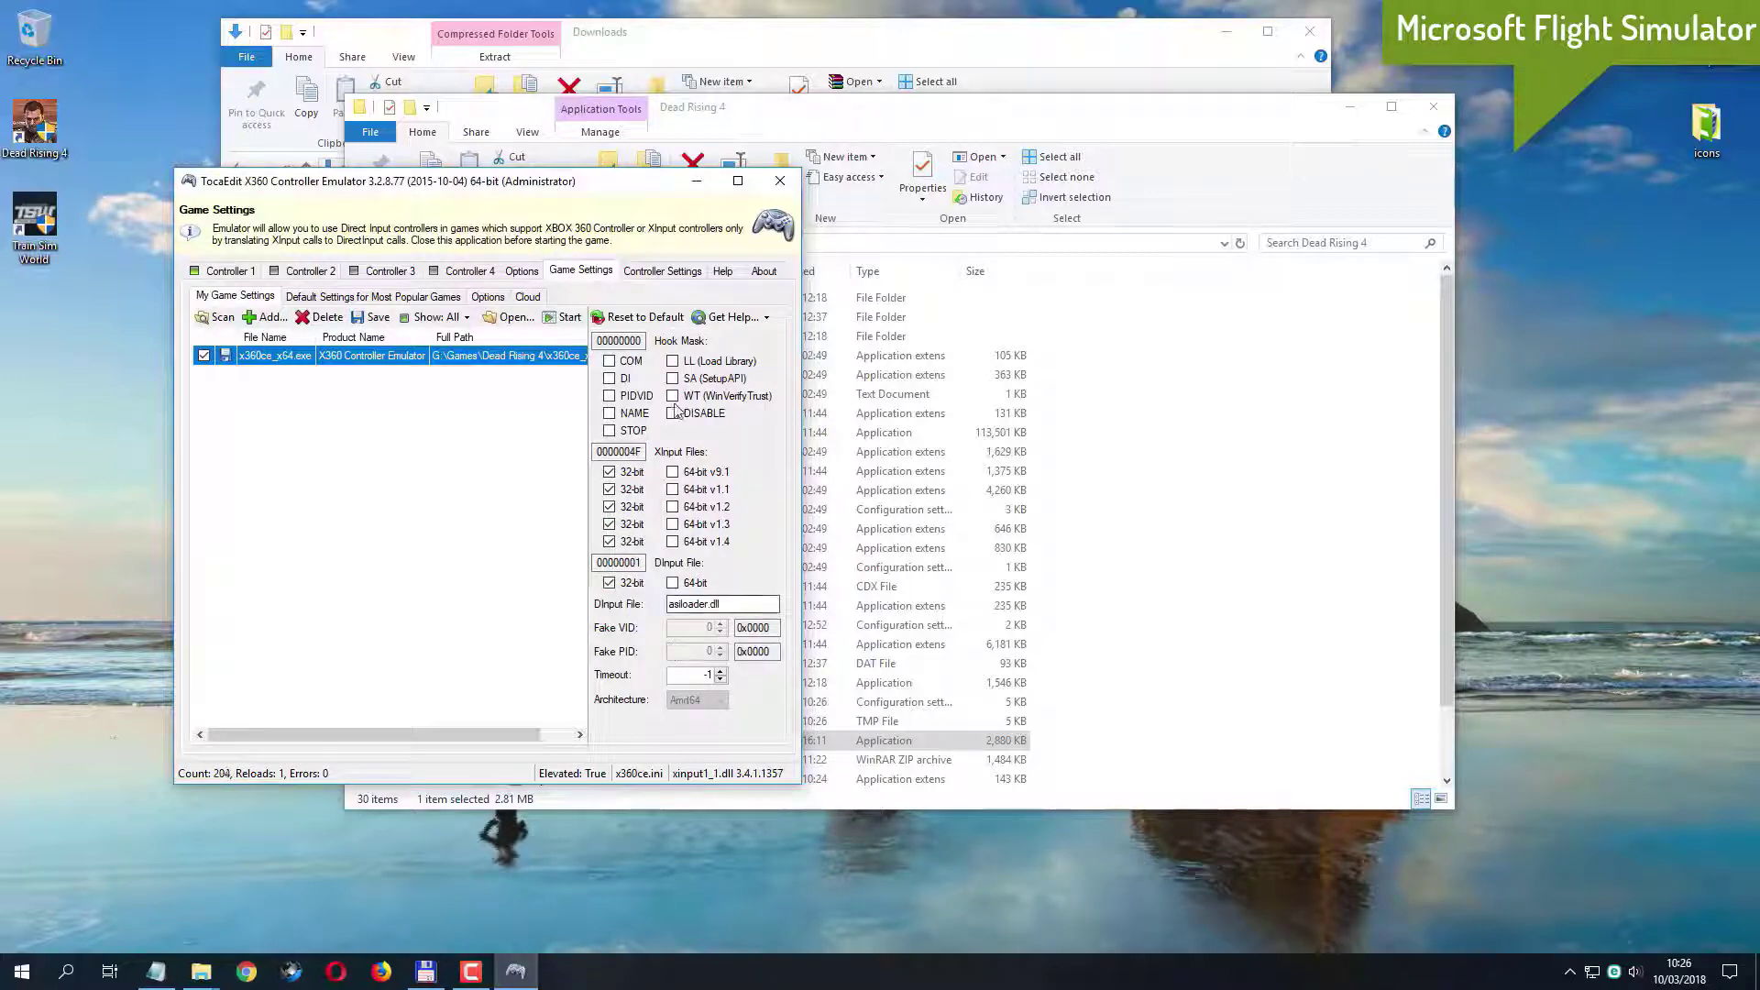
Enable the COM, DI, PIDVID, NAME, LL, SA and WT hook masks for x360ce_x64.exe, saving the settings before closing the emulator.
click(631, 360)
click(629, 377)
click(631, 397)
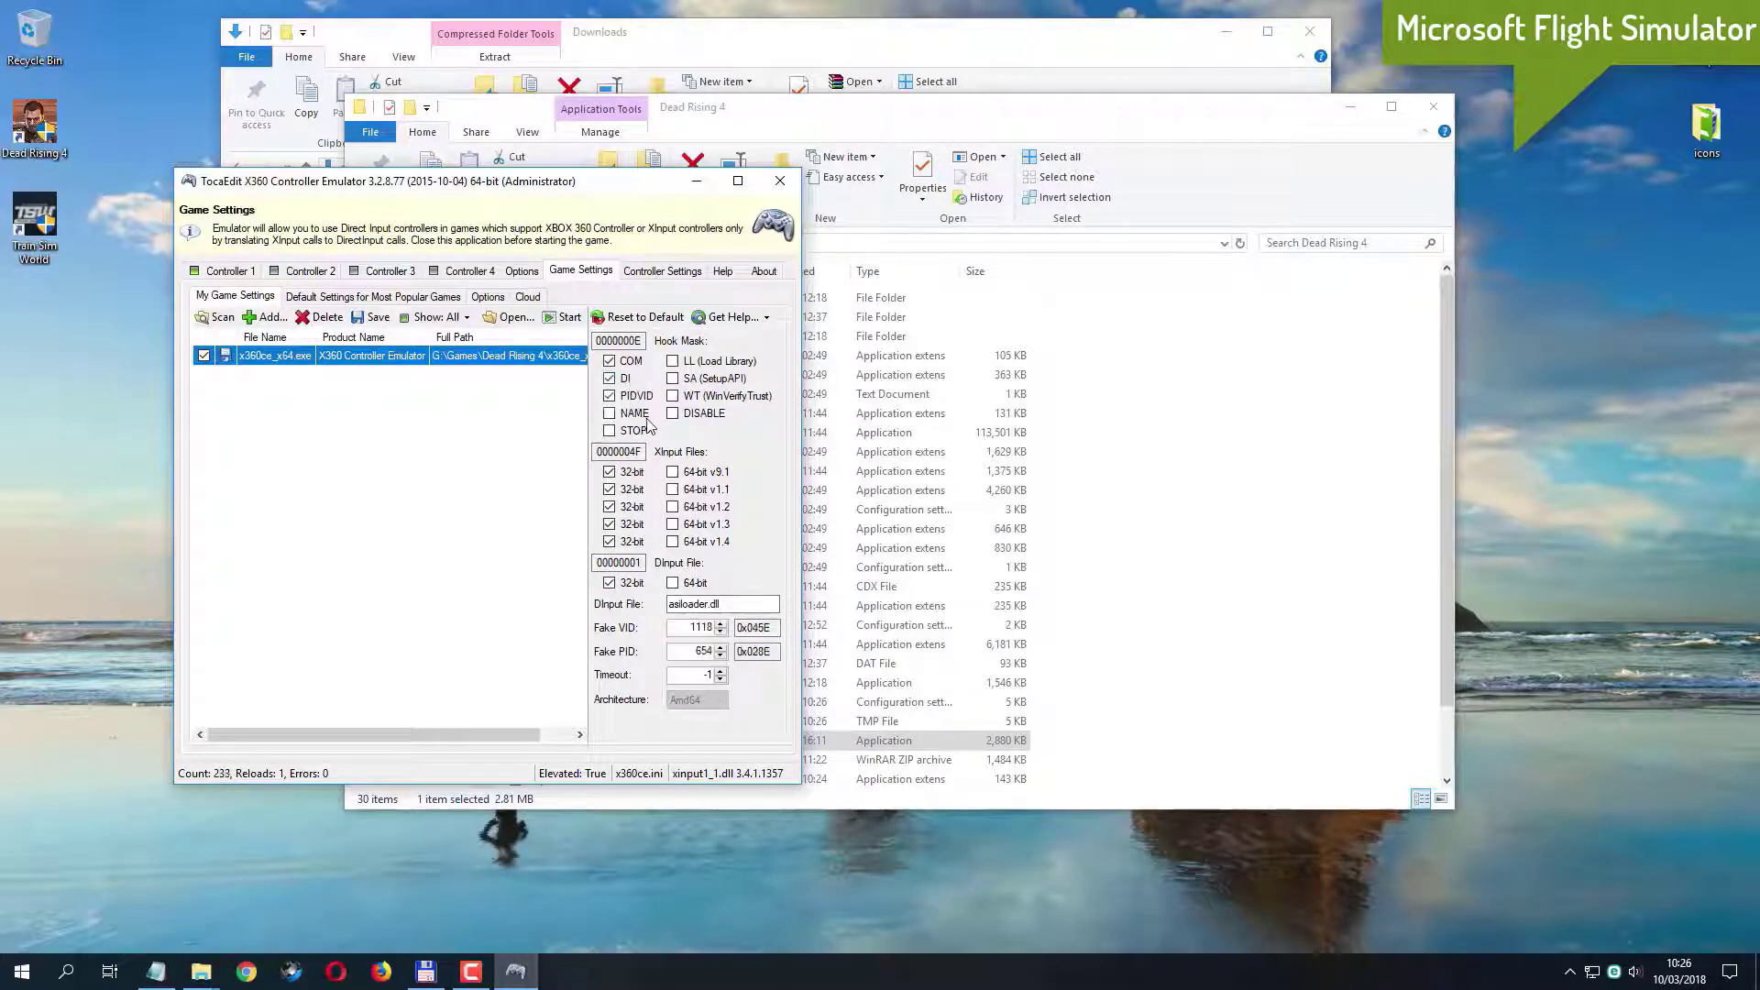
click(630, 413)
click(707, 364)
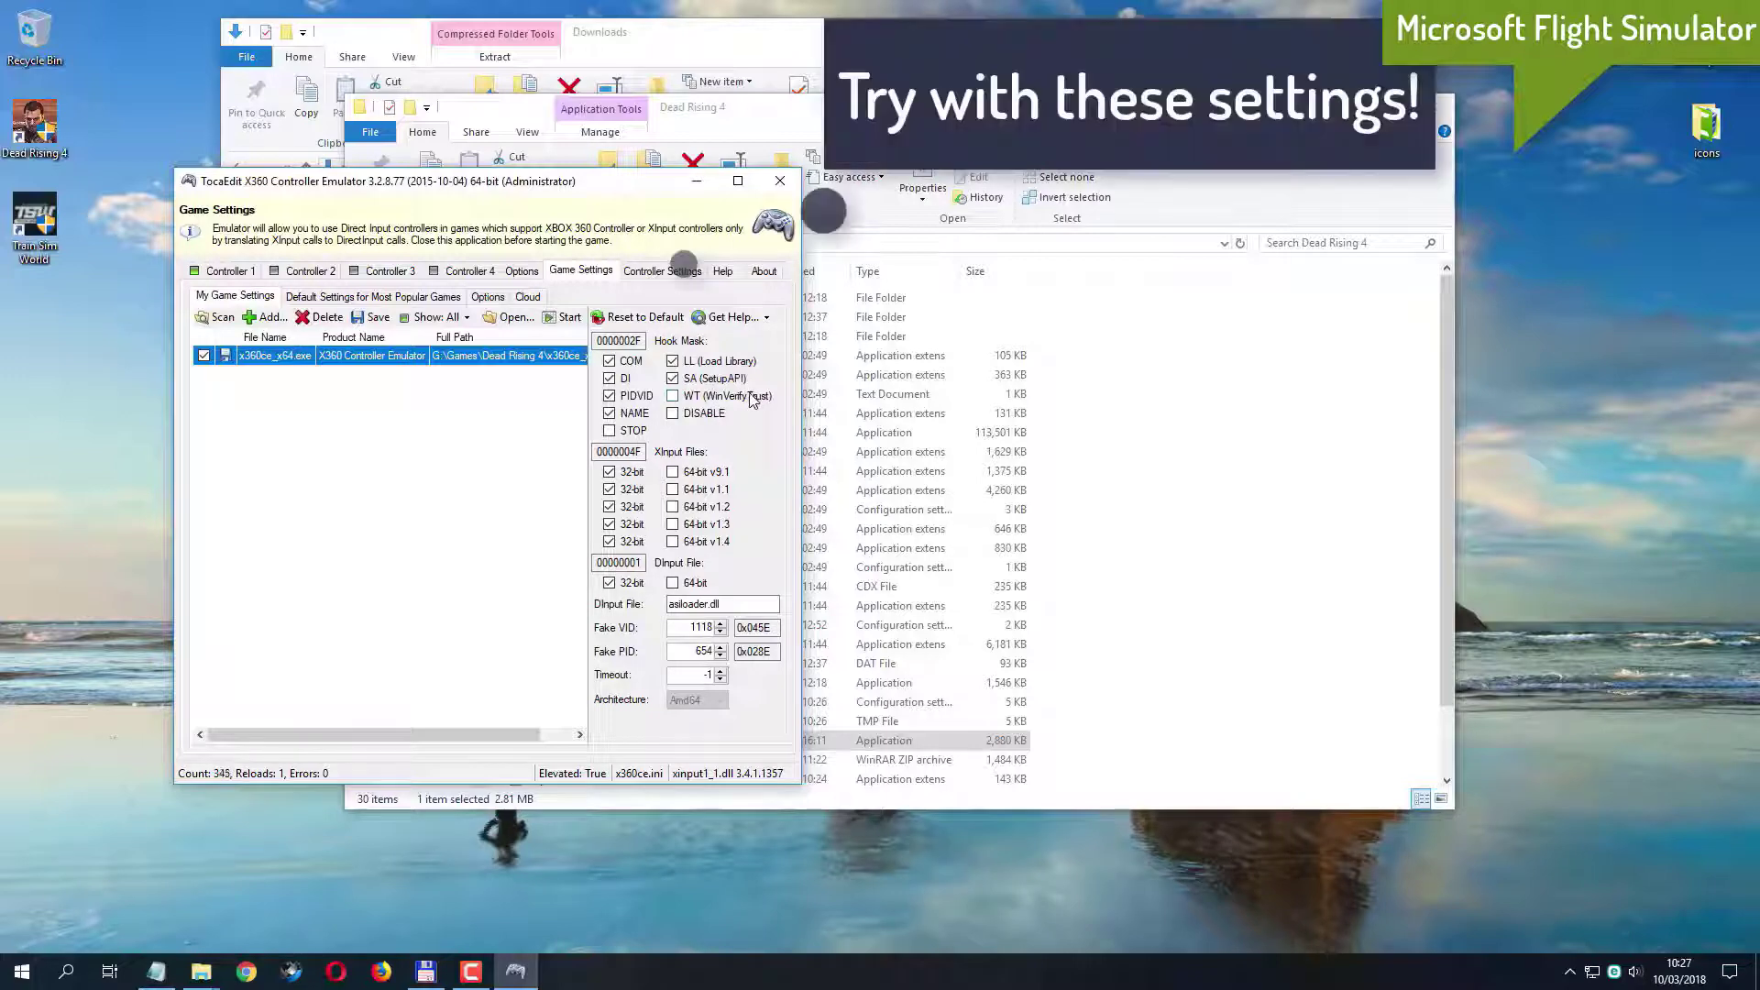
click(749, 396)
click(369, 318)
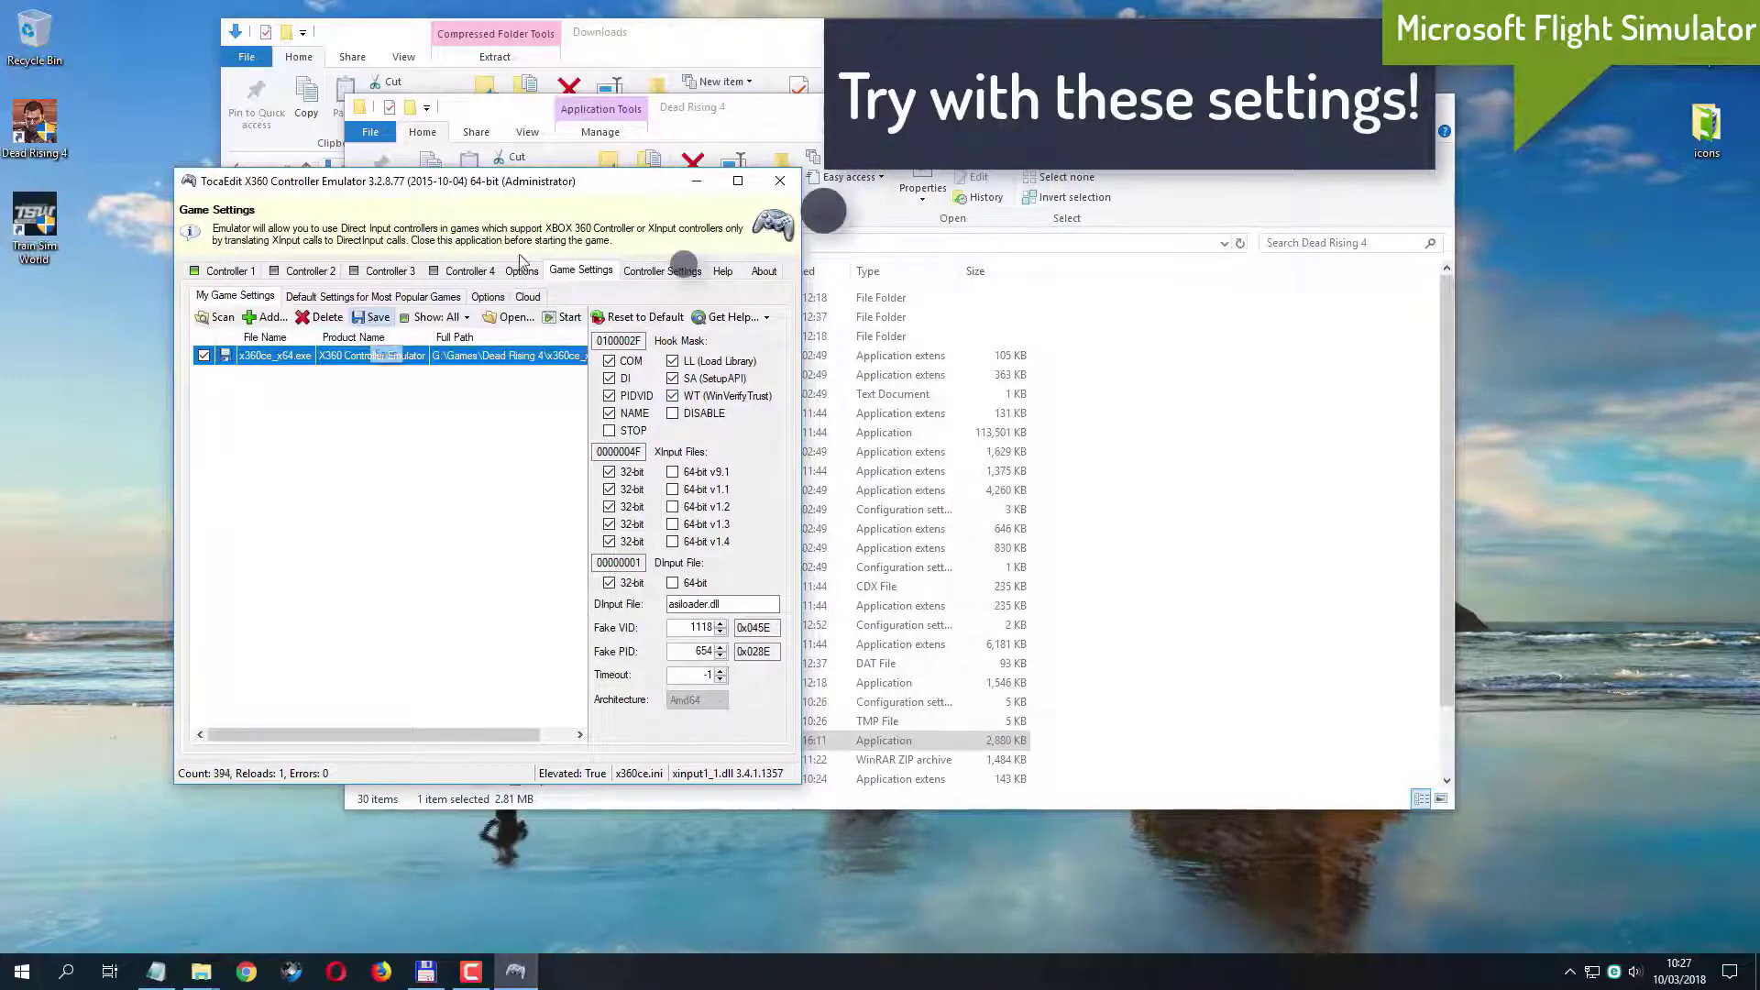
click(782, 188)
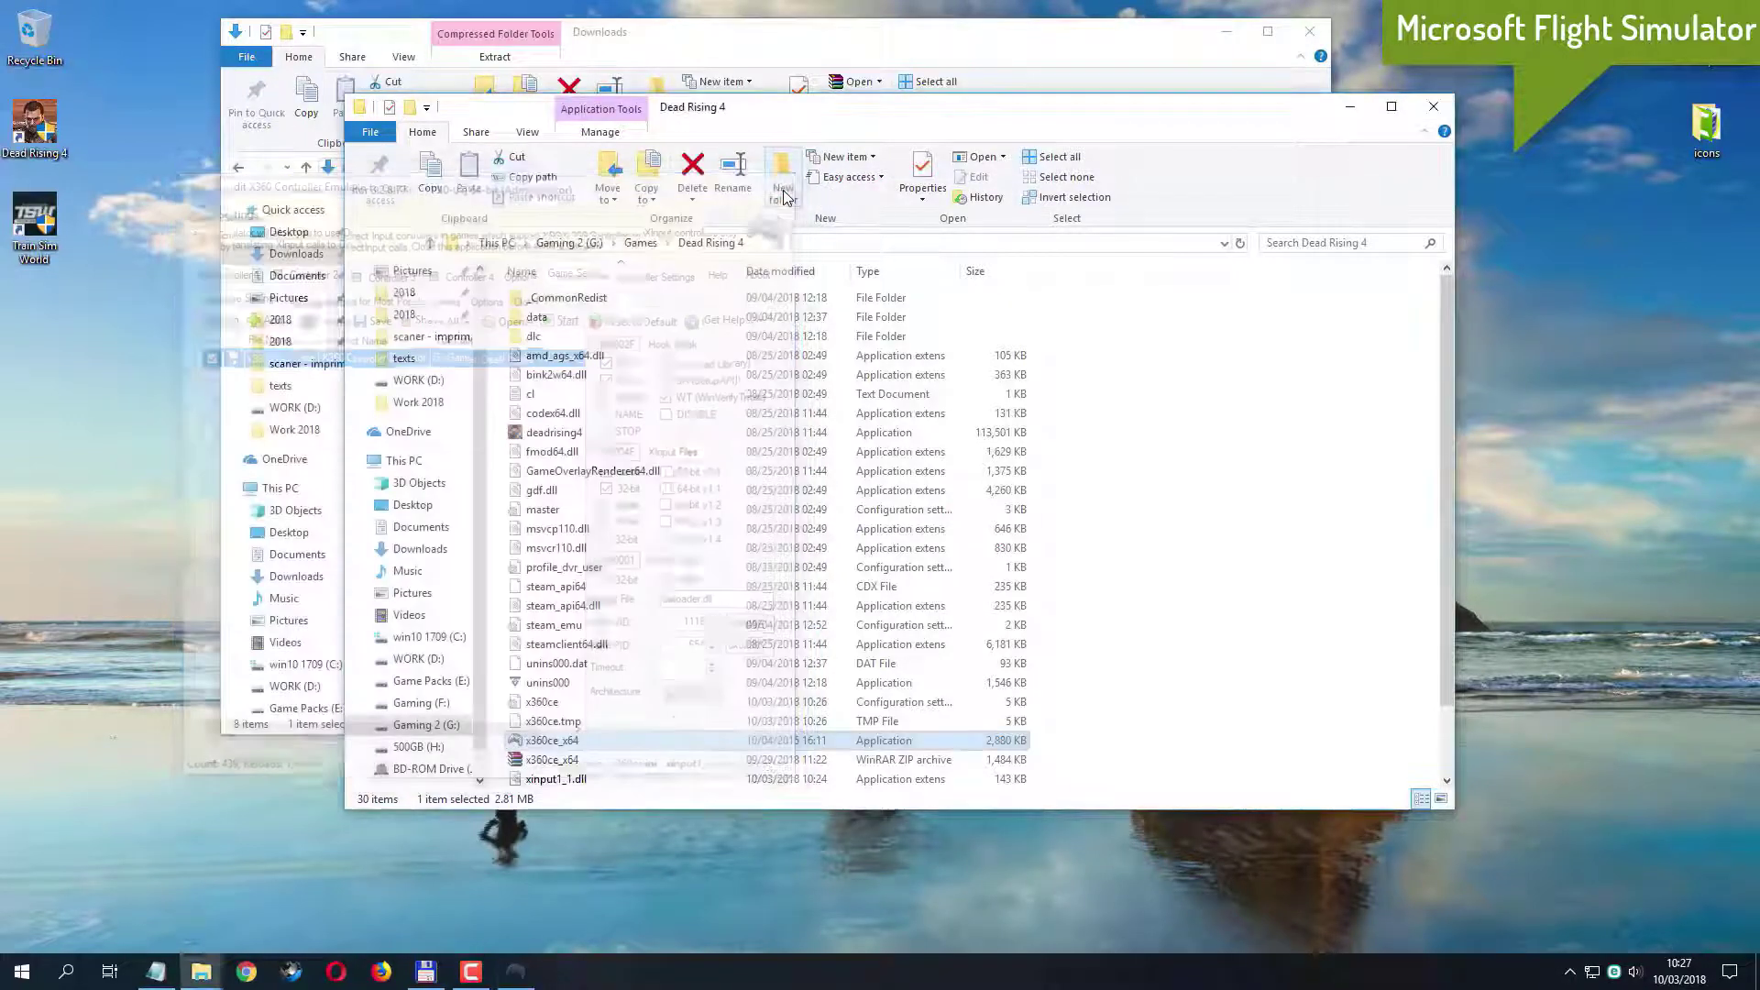